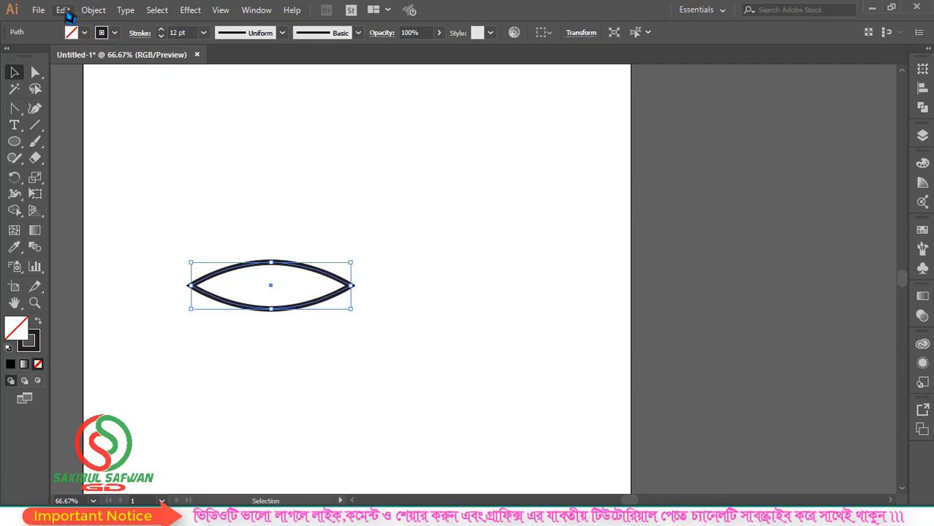
# Step: Duplicate the leaf shape in front and move the copy horizontally to the right until the two leaves meet tip to tip
pyautogui.click(63, 10)
pyautogui.click(91, 76)
pyautogui.click(63, 10)
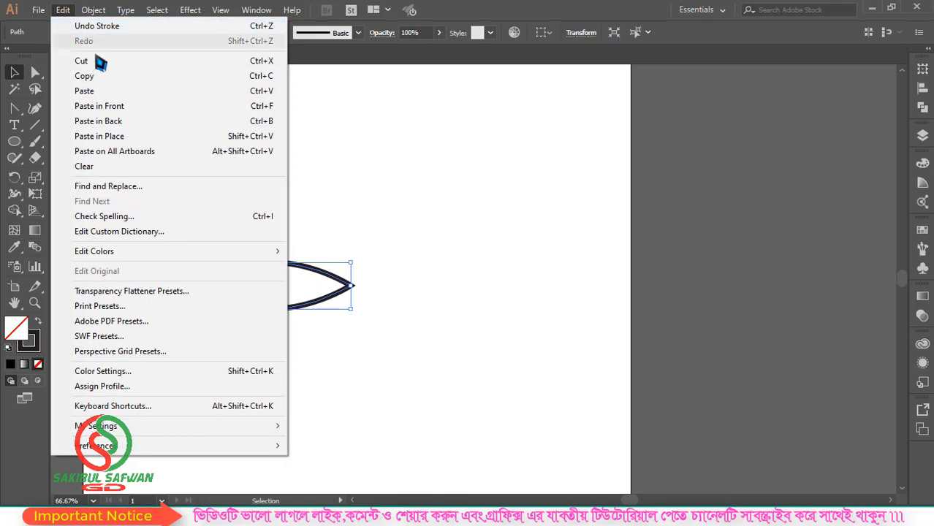
pyautogui.click(110, 106)
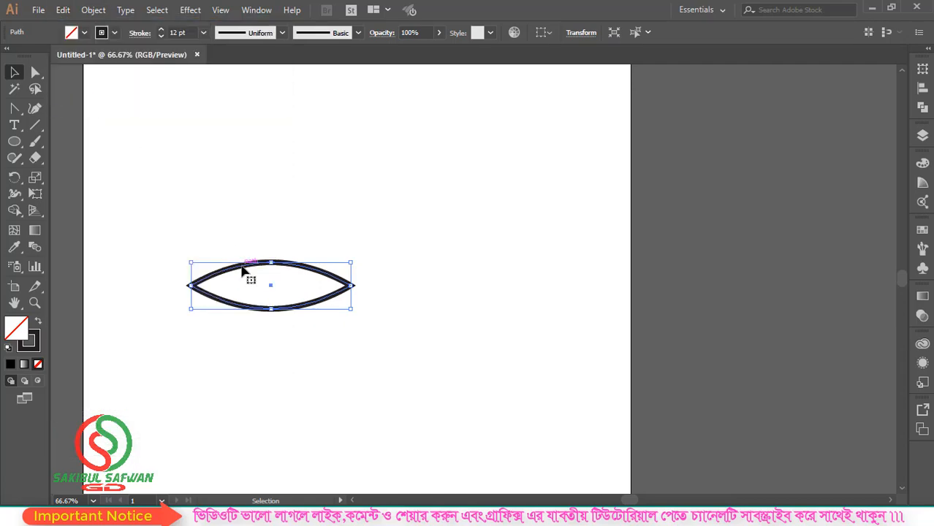
pyautogui.moveTo(243, 271); pyautogui.dragTo(436, 267)
# Step: Select both leaves and move them together slightly down and to the left on the artboard
pyautogui.moveTo(559, 221); pyautogui.dragTo(216, 331)
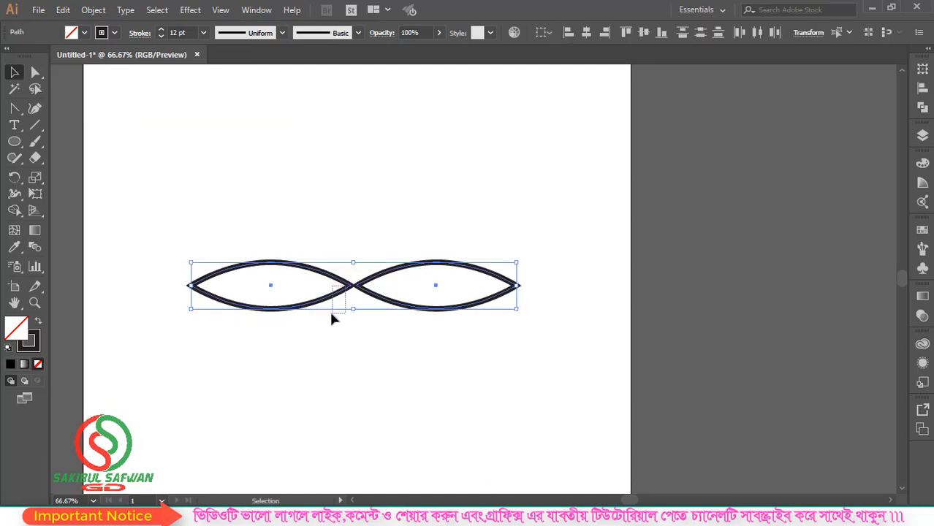
pyautogui.keyDown('shift'); pyautogui.click(441, 285); pyautogui.keyUp('shift')
pyautogui.keyDown('shift'); pyautogui.click(354, 286); pyautogui.keyUp('shift')
pyautogui.moveTo(353, 288); pyautogui.dragTo(324, 329)
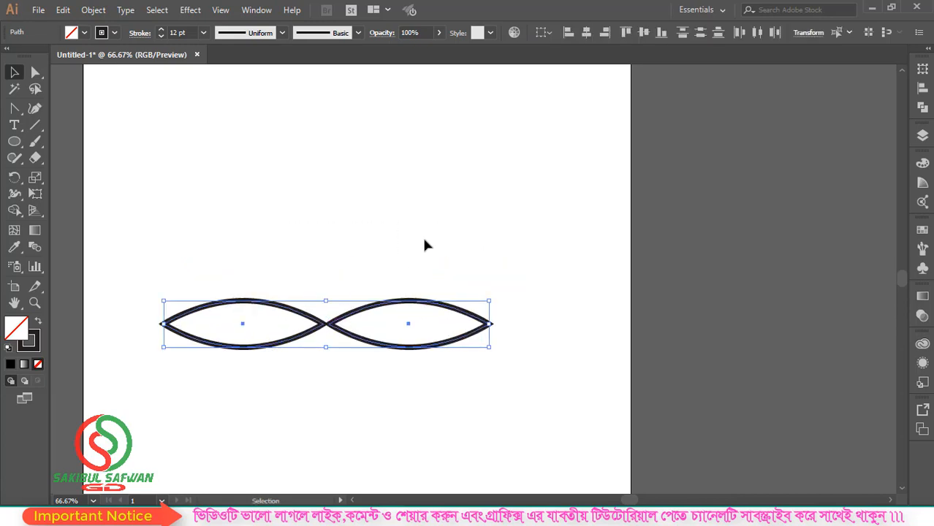
pyautogui.click(423, 239)
pyautogui.keyDown('alt'); pyautogui.scroll(3, 338, 331); pyautogui.keyUp('alt')
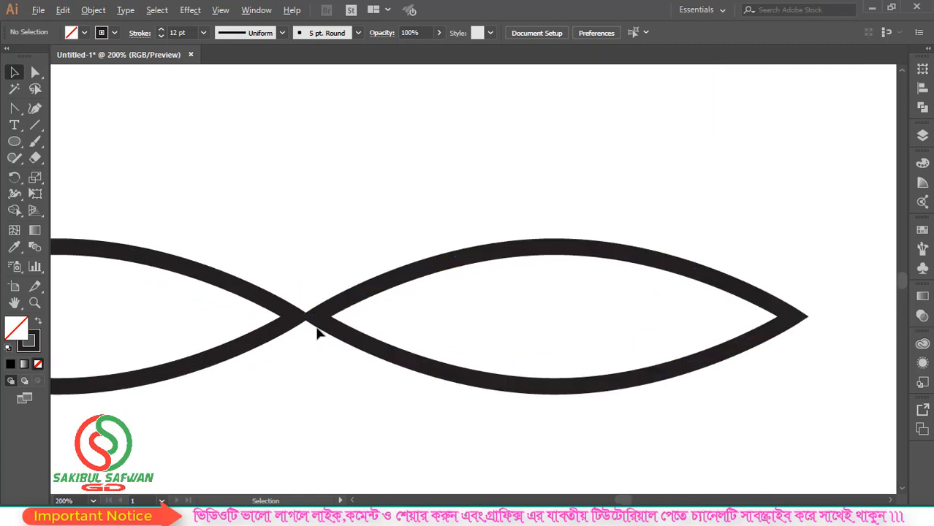
pyautogui.keyDown('alt'); pyautogui.scroll(-3, 359, 322); pyautogui.keyUp('alt')
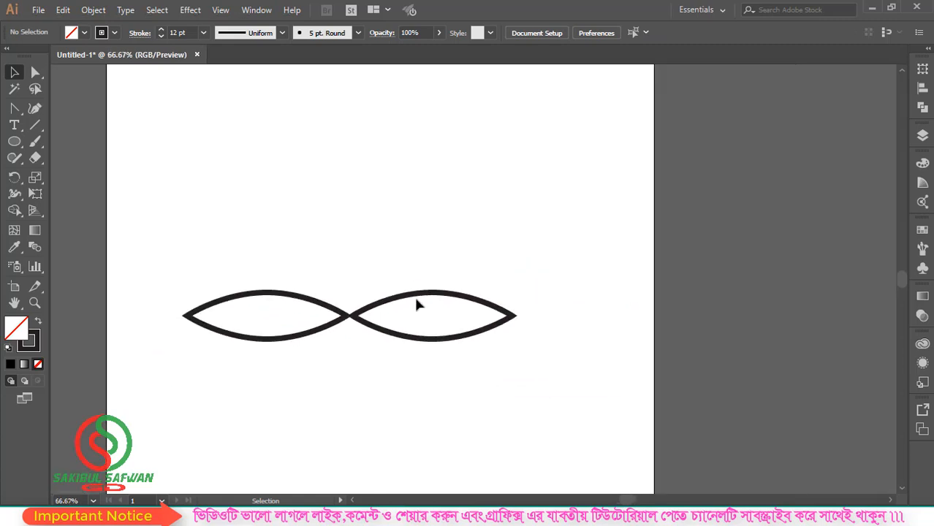
# Step: Copy the right leaf and paste the duplicate in front
pyautogui.click(427, 294)
pyautogui.click(65, 11)
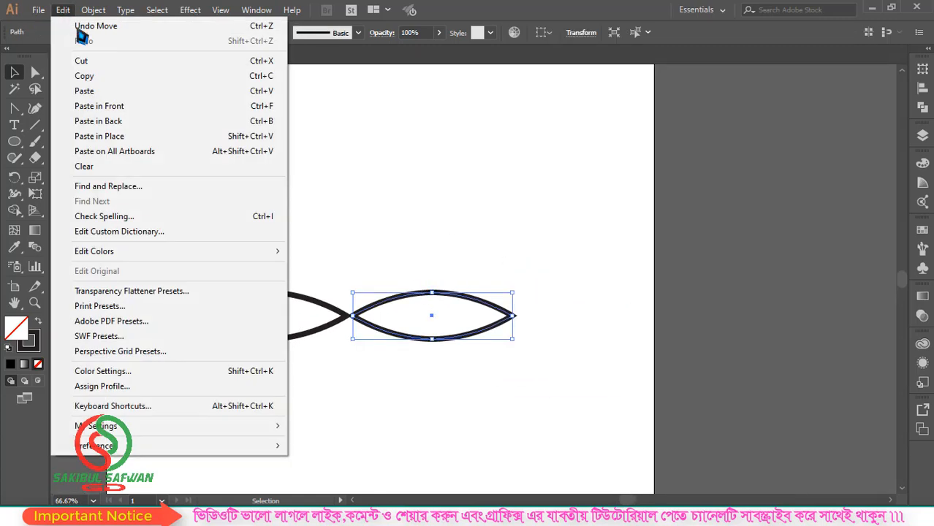
pyautogui.click(100, 83)
pyautogui.click(64, 11)
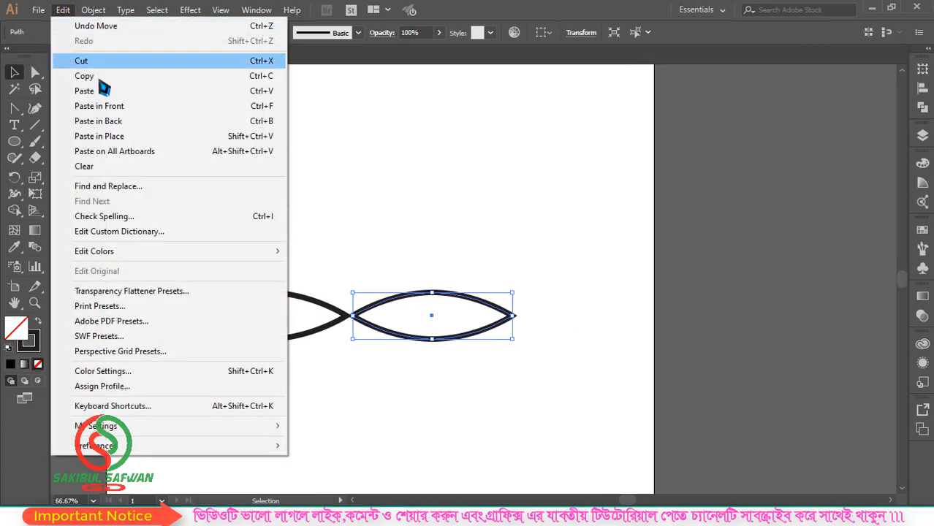
pyautogui.click(86, 111)
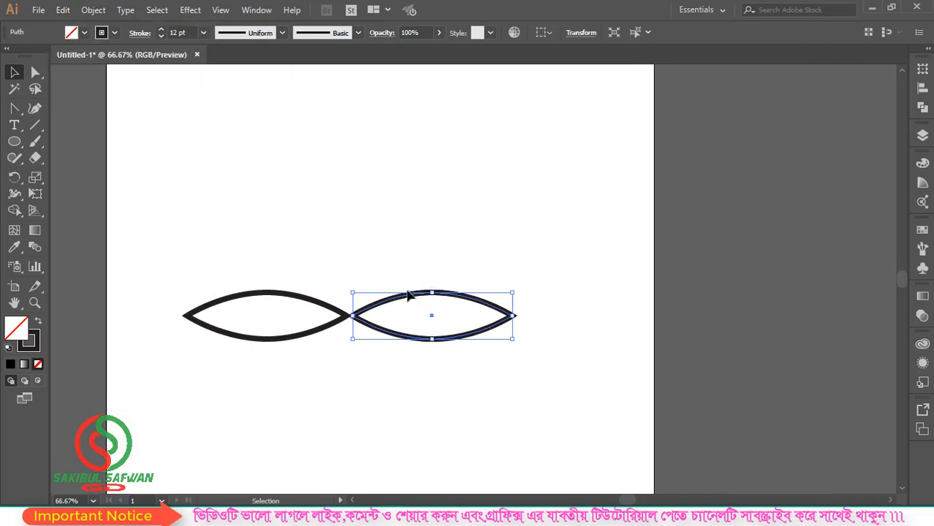
# Step: Rotate the pasted leaf 90° upright and place its lower tip where the two horizontal leaves meet
pyautogui.moveTo(402, 297); pyautogui.dragTo(374, 216)
pyautogui.moveTo(490, 262); pyautogui.dragTo(436, 169)
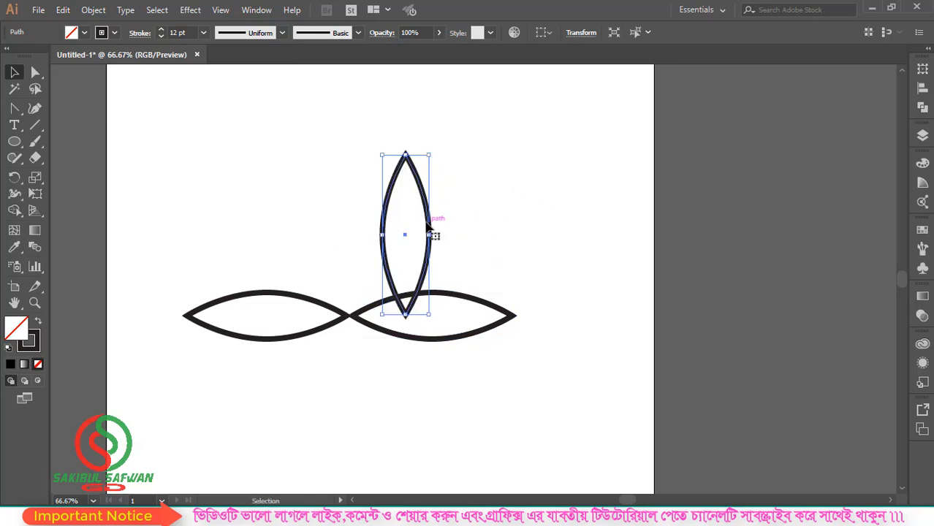
pyautogui.moveTo(431, 229); pyautogui.dragTo(374, 227)
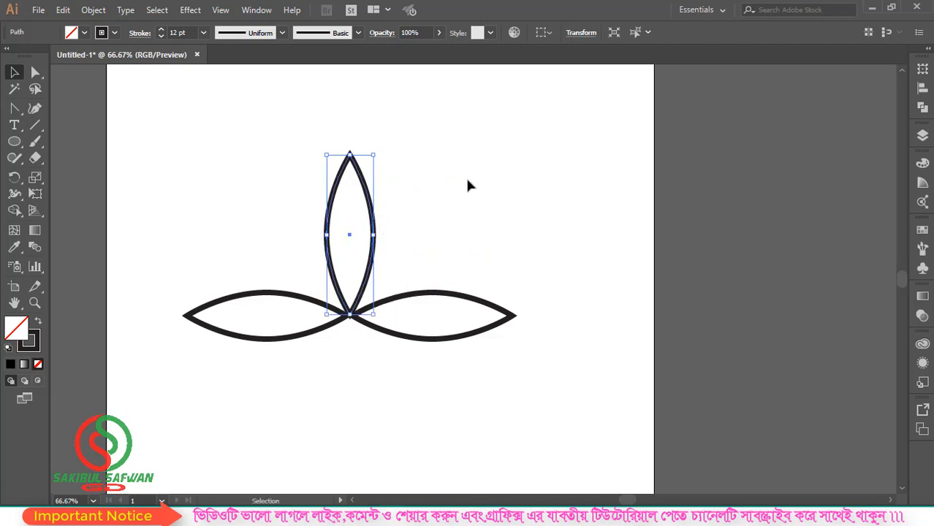
pyautogui.click(466, 175)
pyautogui.scroll(3, 363, 310)
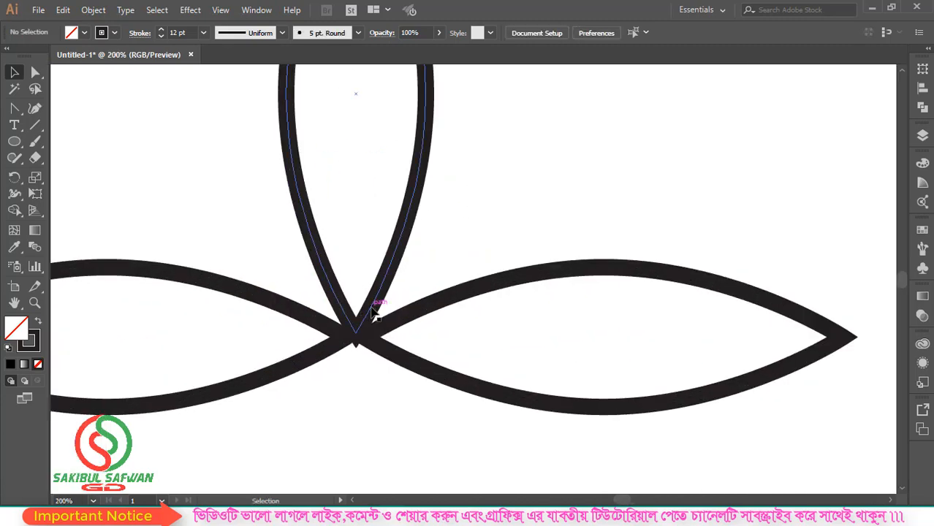
pyautogui.click(369, 308)
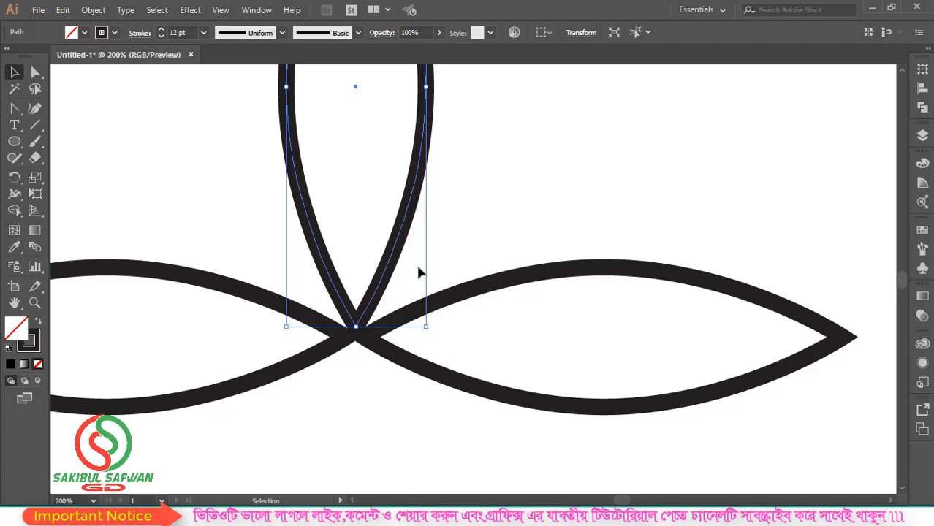
pyautogui.click(543, 188)
pyautogui.scroll(-3, 550, 207)
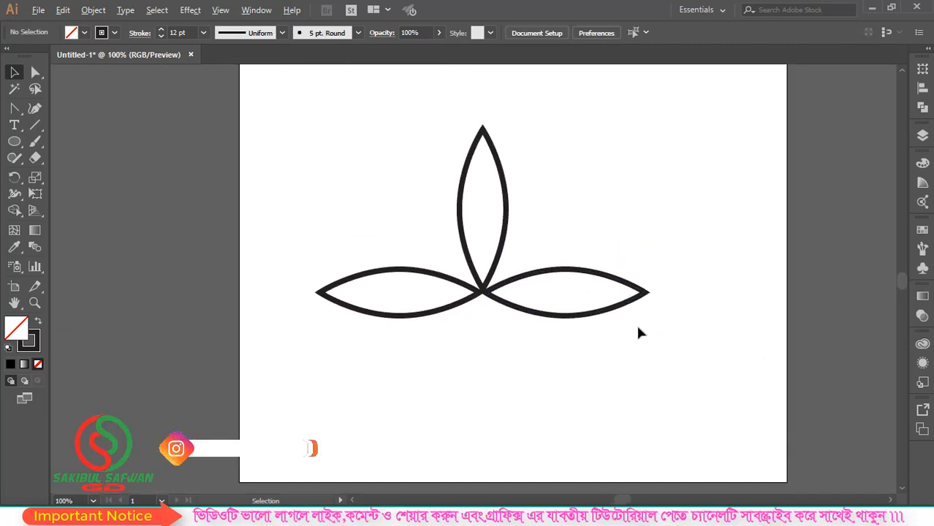
# Step: Select the two horizontal leaves and scale them from their centre to be shorter and flatter than the upright leaf
pyautogui.scroll(2, 636, 322)
pyautogui.moveTo(568, 404); pyautogui.dragTo(563, 276)
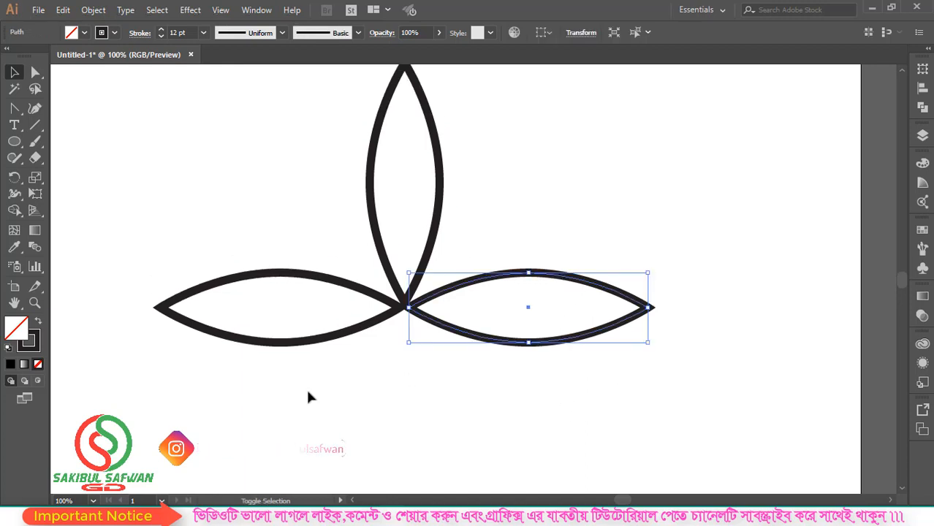
pyautogui.moveTo(245, 283); pyautogui.dragTo(246, 282)
pyautogui.moveTo(406, 341); pyautogui.dragTo(405, 332)
pyautogui.moveTo(647, 303); pyautogui.dragTo(600, 306)
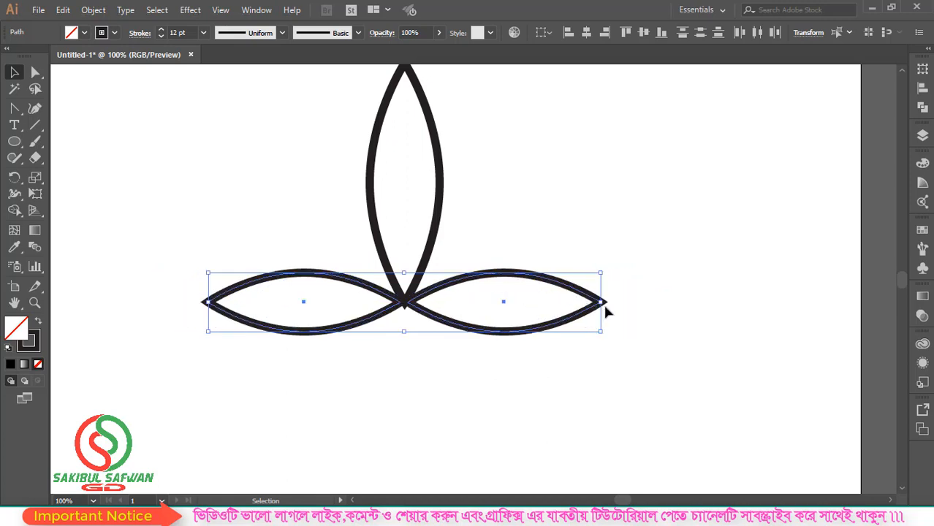
pyautogui.scroll(-1, 333, 308)
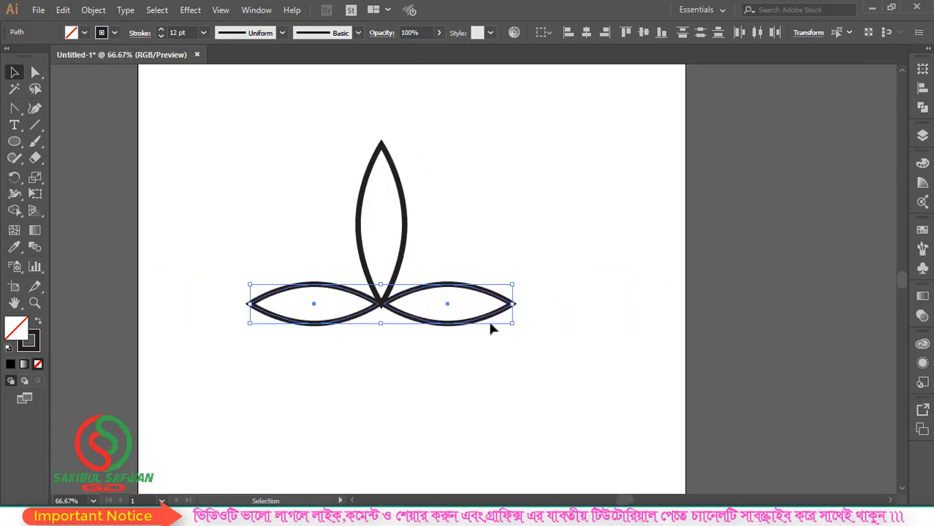
pyautogui.moveTo(512, 307); pyautogui.dragTo(503, 306)
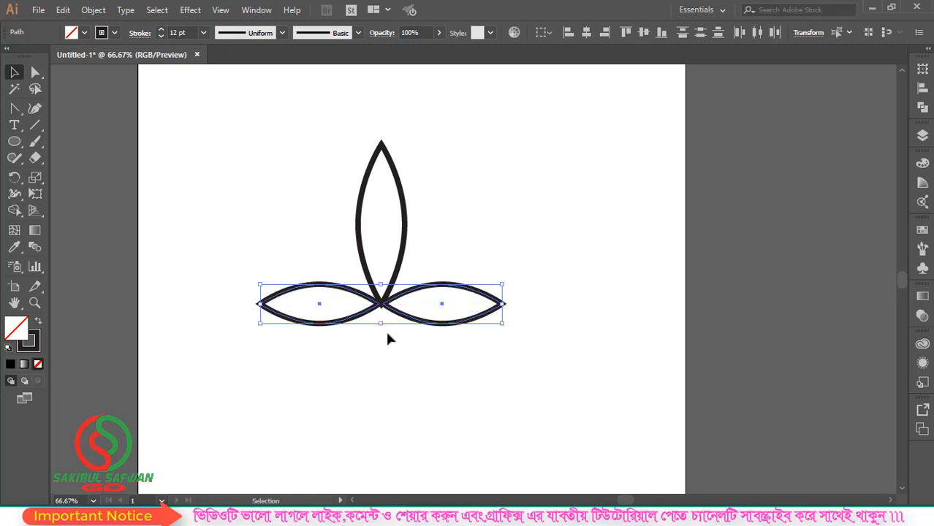
pyautogui.moveTo(381, 325); pyautogui.dragTo(382, 319)
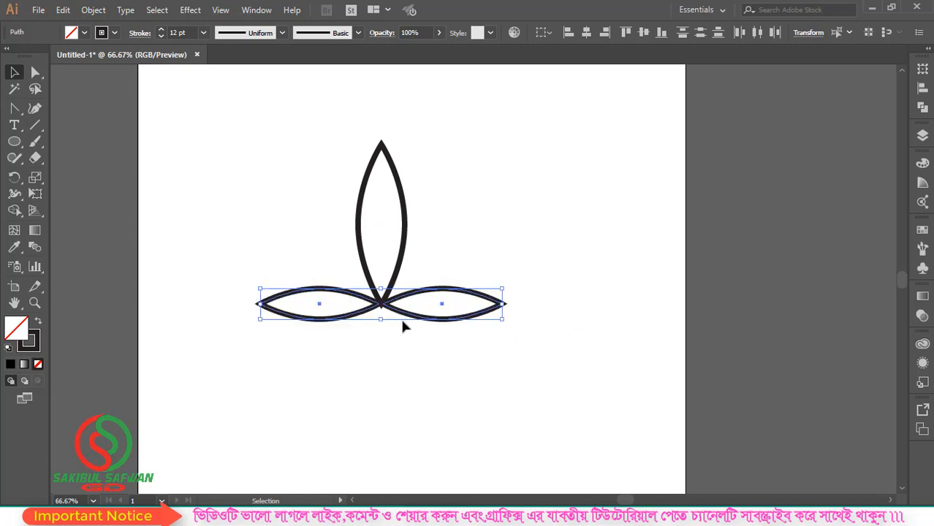
pyautogui.click(434, 276)
# Step: Nudge the upright leaf up four increments to fit its lower tip to the junction of the side leaves
pyautogui.scroll(1, 384, 280)
pyautogui.click(401, 284)
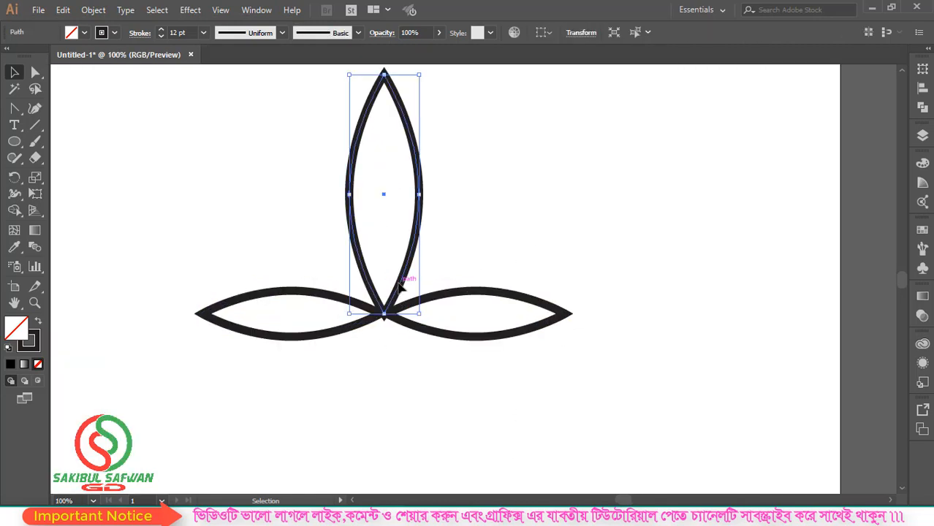
pyautogui.press('Up')
pyautogui.press('Up')
pyautogui.press('Up')
pyautogui.press('Up')
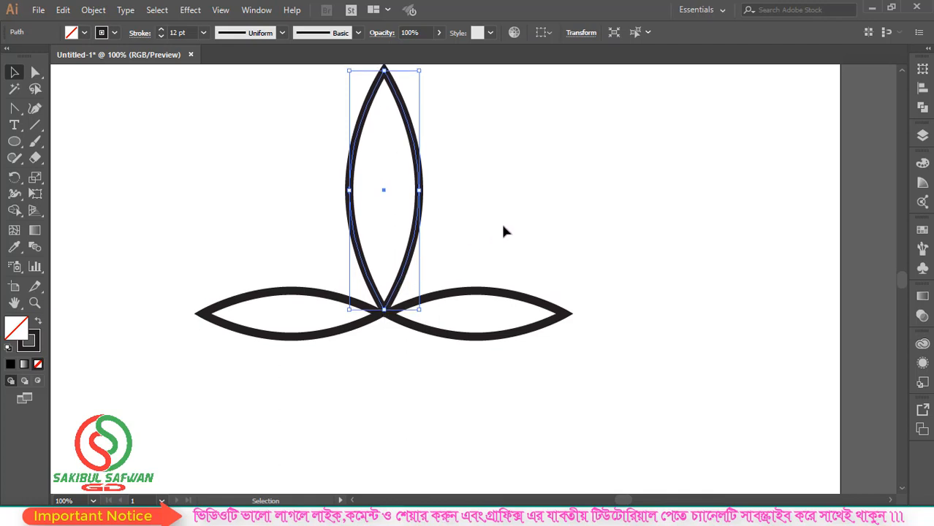
# Step: Group the two horizontal leaves
pyautogui.click(342, 398)
pyautogui.moveTo(350, 375); pyautogui.dragTo(468, 330)
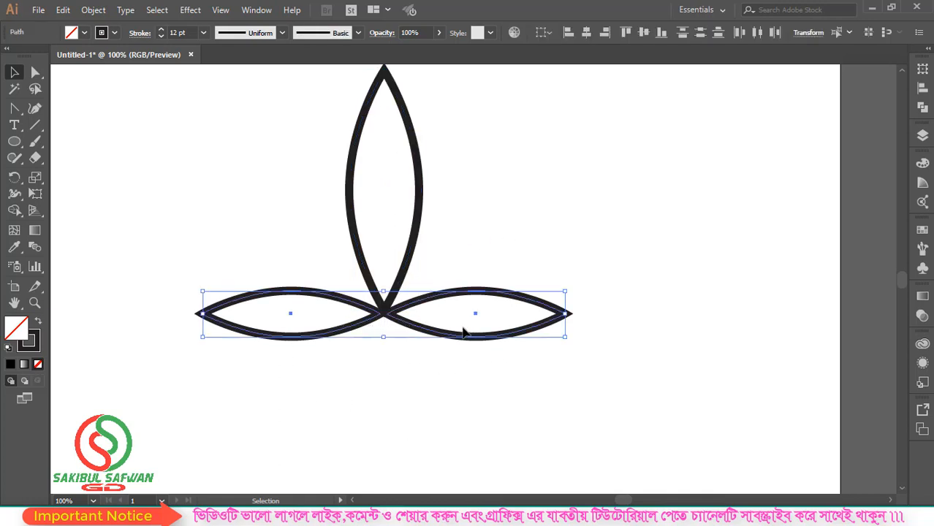
pyautogui.rightClick(428, 332)
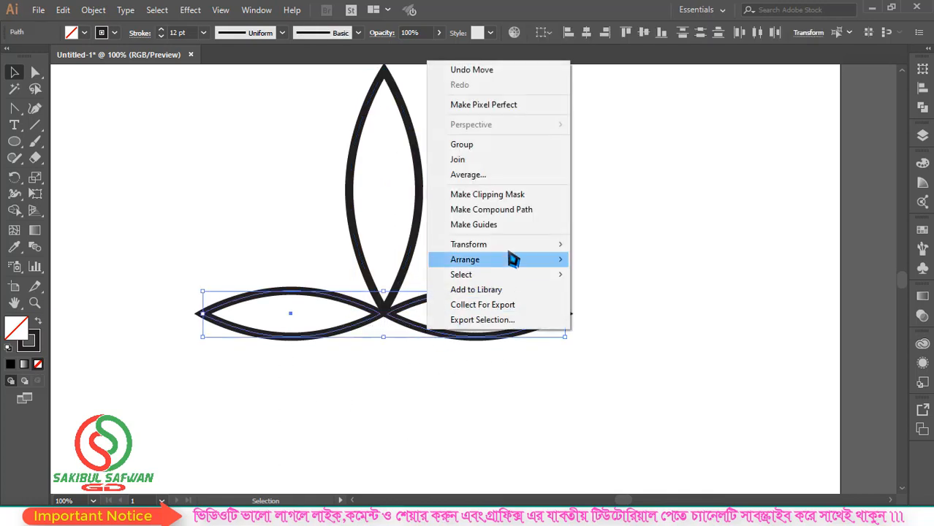
pyautogui.click(475, 149)
pyautogui.click(542, 208)
# Step: Align the upright leaf and the grouped side leaves to their shared horizontal centre
pyautogui.moveTo(574, 167); pyautogui.dragTo(219, 406)
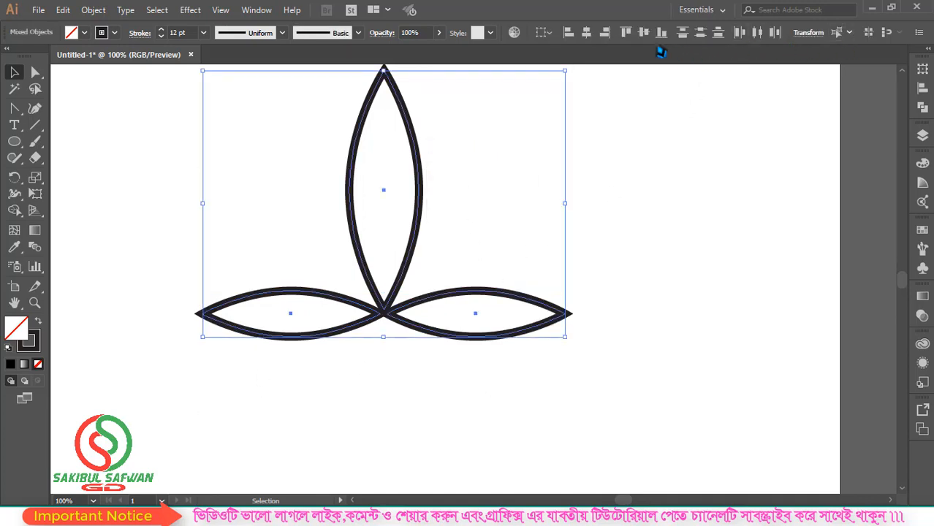
pyautogui.click(543, 33)
pyautogui.click(569, 50)
pyautogui.click(586, 32)
pyautogui.click(604, 201)
# Step: Copy the upright leaf and paste the duplicate in front of it
pyautogui.scroll(2, 358, 316)
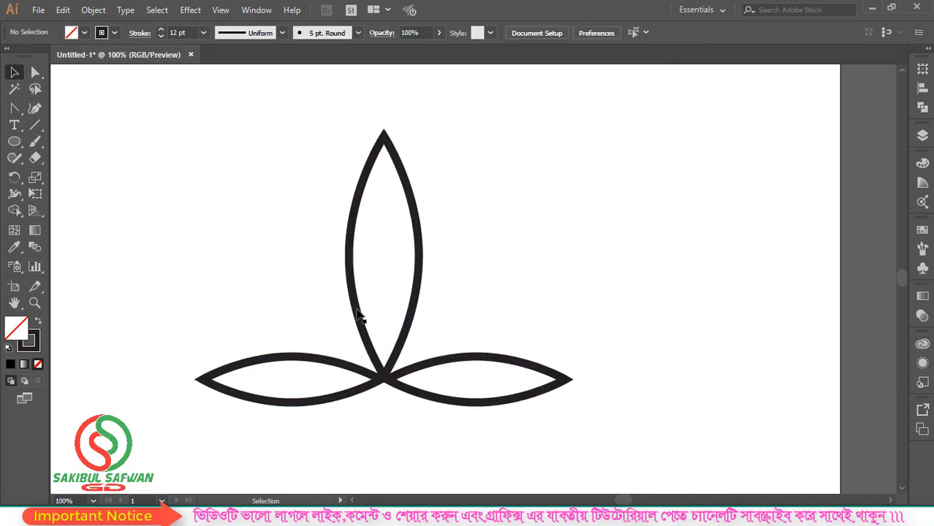
pyautogui.scroll(-1, 391, 280)
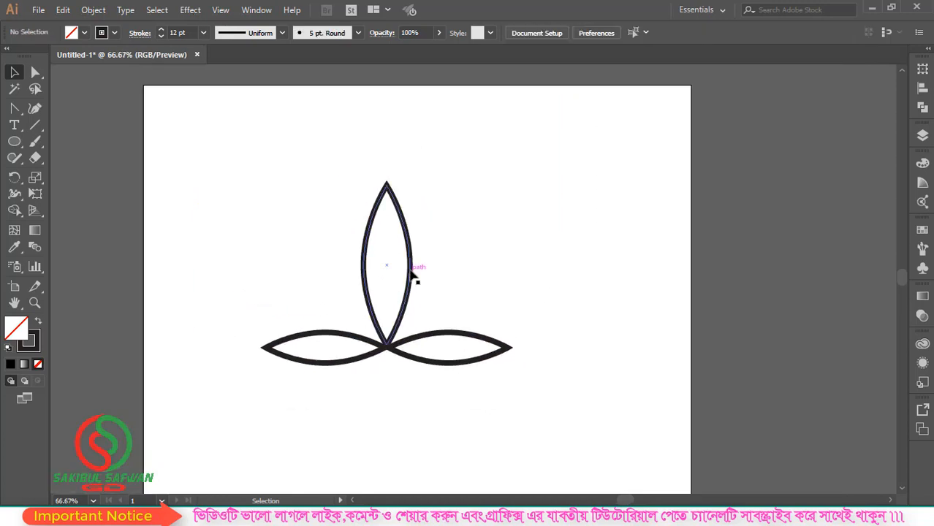
pyautogui.click(411, 272)
pyautogui.click(63, 9)
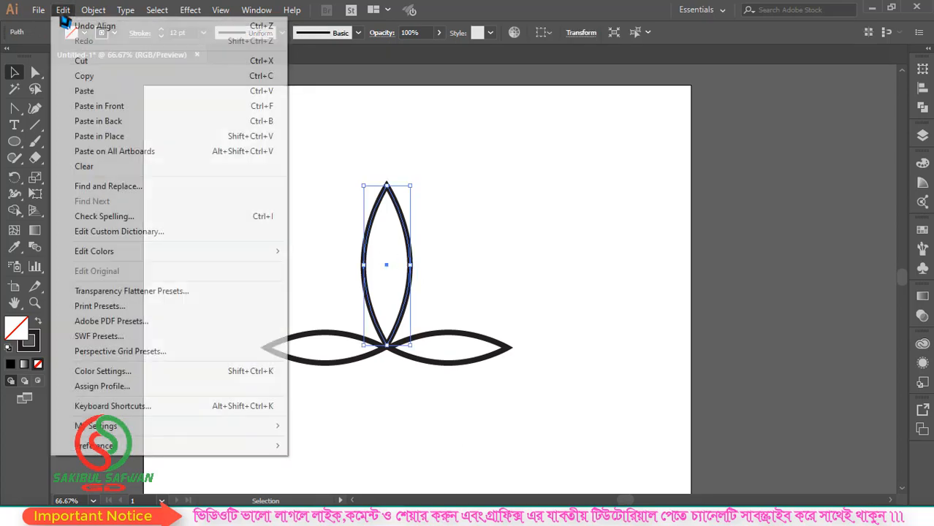
pyautogui.click(85, 76)
pyautogui.click(63, 10)
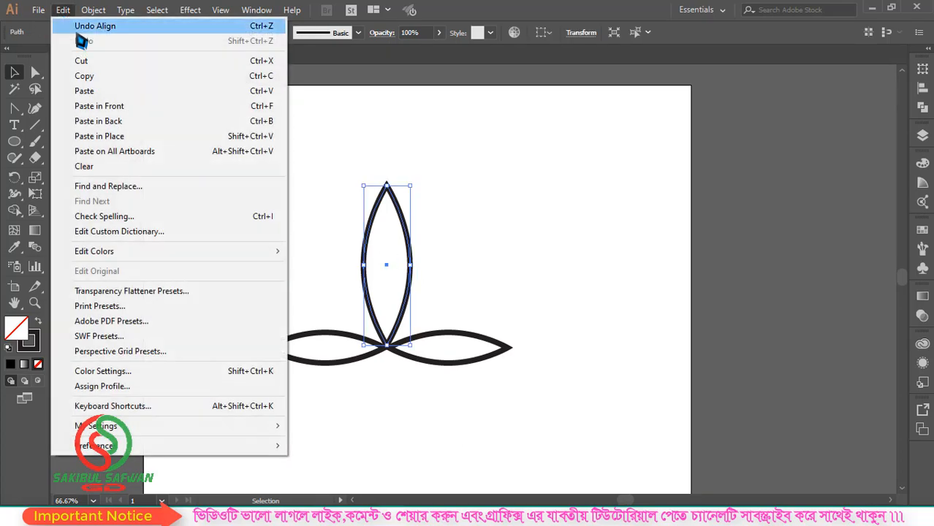
pyautogui.click(123, 107)
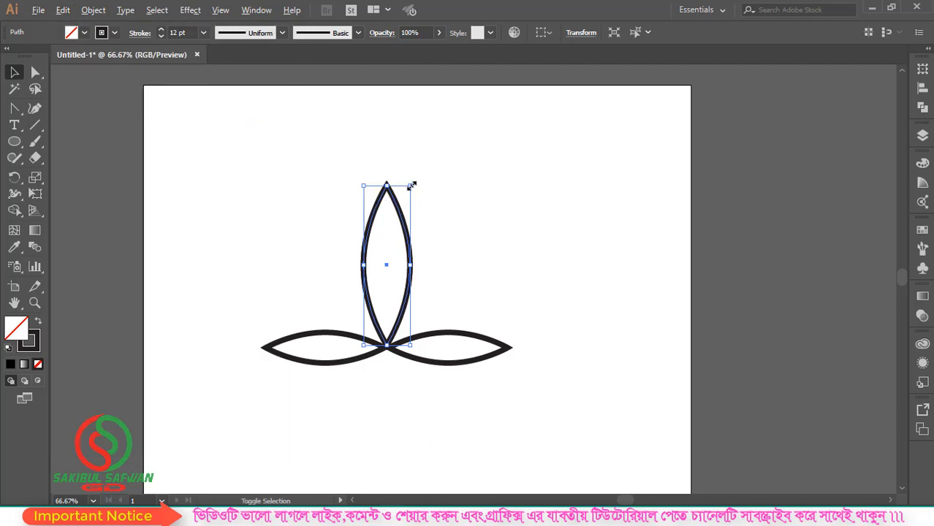
# Step: Enlarge the upright copy from its centre, raise it until its lower tip meets the junction, and widen it around the original leaf
pyautogui.moveTo(412, 186)
pyautogui.mouseDown()
pyautogui.moveTo(425, 175)
pyautogui.moveTo(417, 171)
pyautogui.mouseUp()
pyautogui.scroll(1, 386, 317)
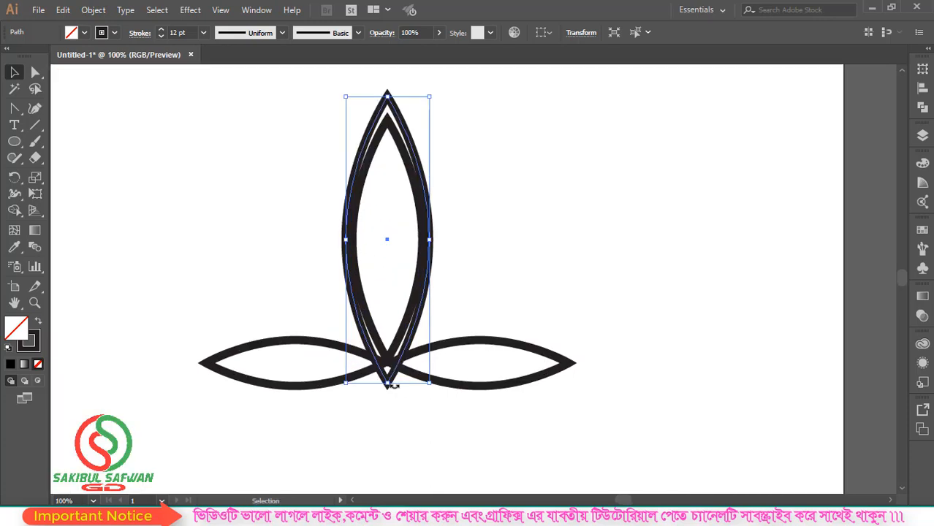
pyautogui.moveTo(391, 378); pyautogui.dragTo(391, 361)
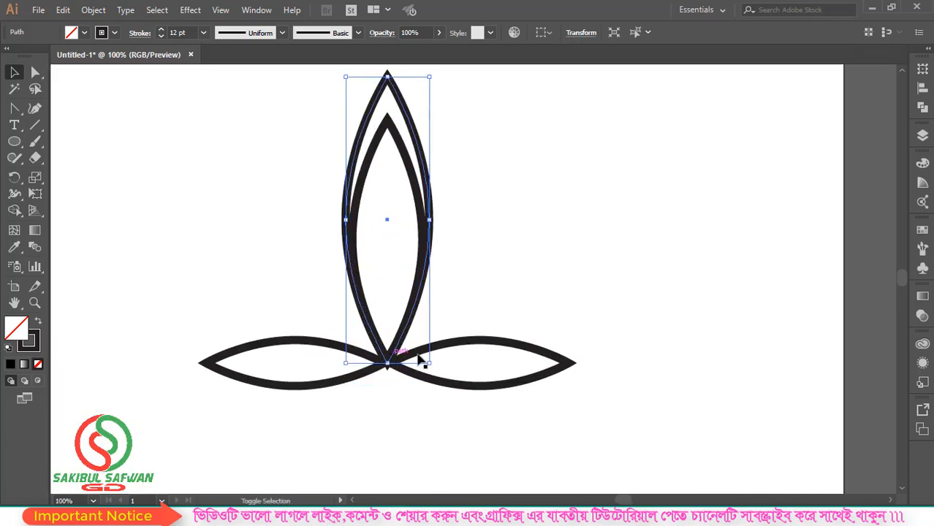
pyautogui.moveTo(434, 221); pyautogui.dragTo(444, 220)
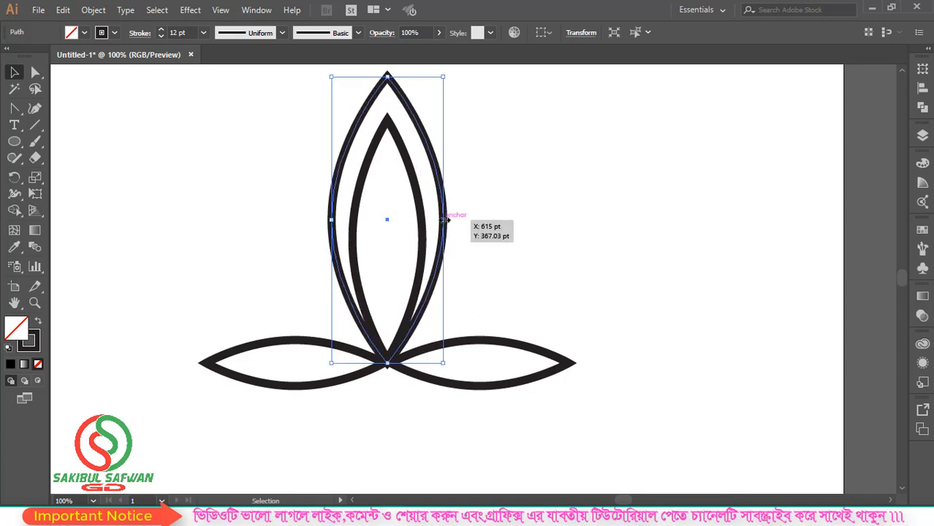
pyautogui.click(522, 220)
# Step: Scale the inner upright leaf down proportionally from its centre to widen the gap inside the outer leaf
pyautogui.scroll(1, 388, 372)
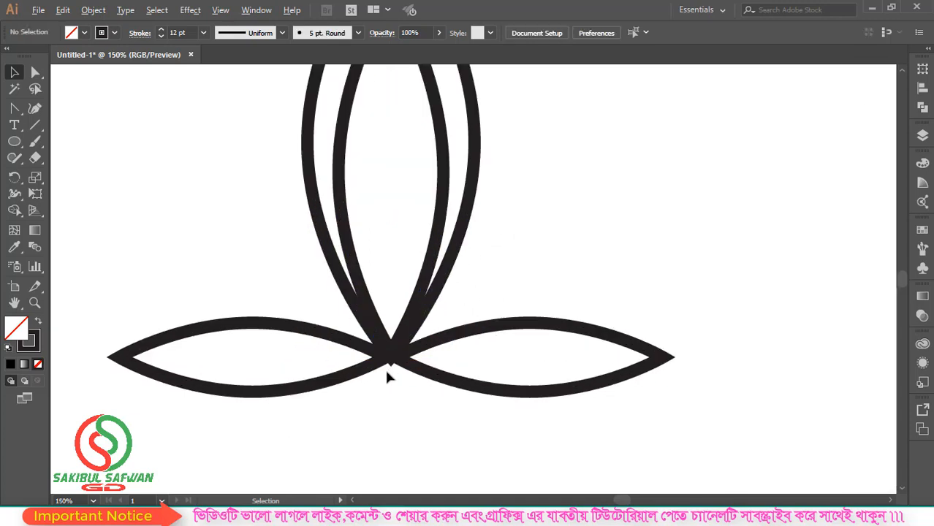
pyautogui.scroll(4, 391, 383)
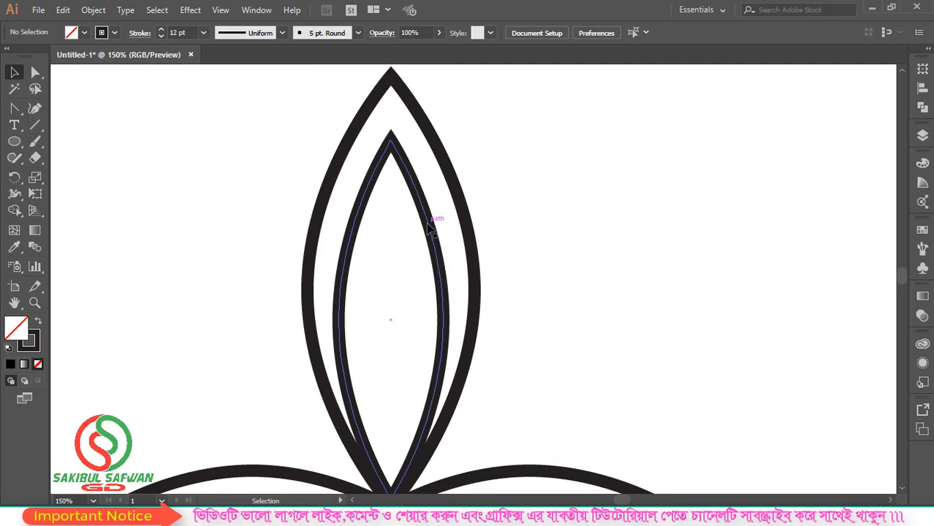
pyautogui.click(438, 219)
pyautogui.moveTo(444, 141); pyautogui.dragTo(435, 162)
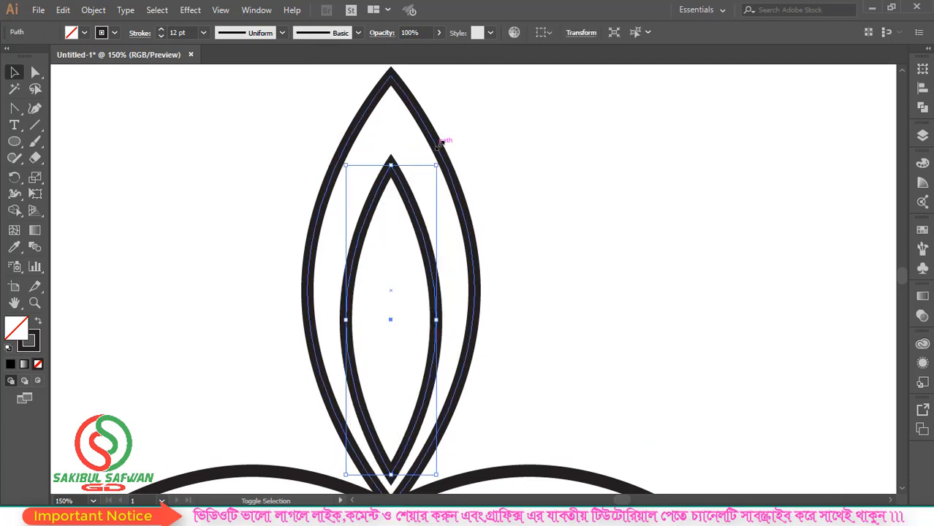
# Step: Nudge the inner upright leaf down until its lower tip meets the junction, and raise the outer leaf slightly
pyautogui.scroll(-1, 360, 282)
pyautogui.scroll(-1, 472, 295)
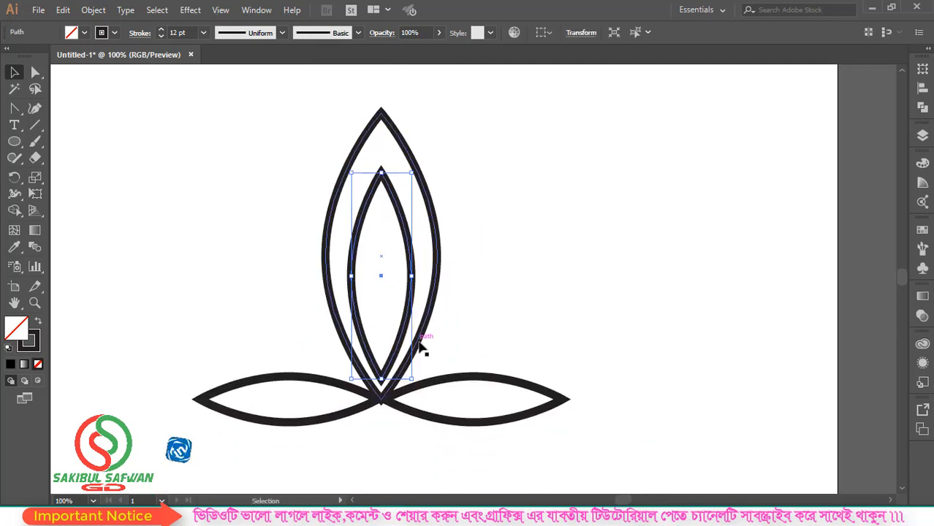
pyautogui.press('Down')
pyautogui.press('Down')
pyautogui.press('Down')
pyautogui.press('Down')
pyautogui.press('Down')
pyautogui.press('Down')
pyautogui.press('Down')
pyautogui.press('Down')
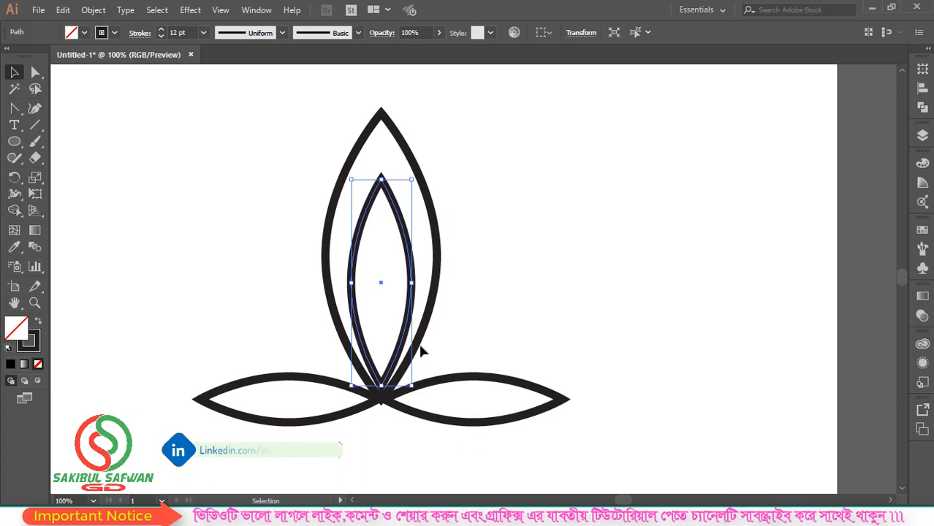
pyautogui.click(527, 286)
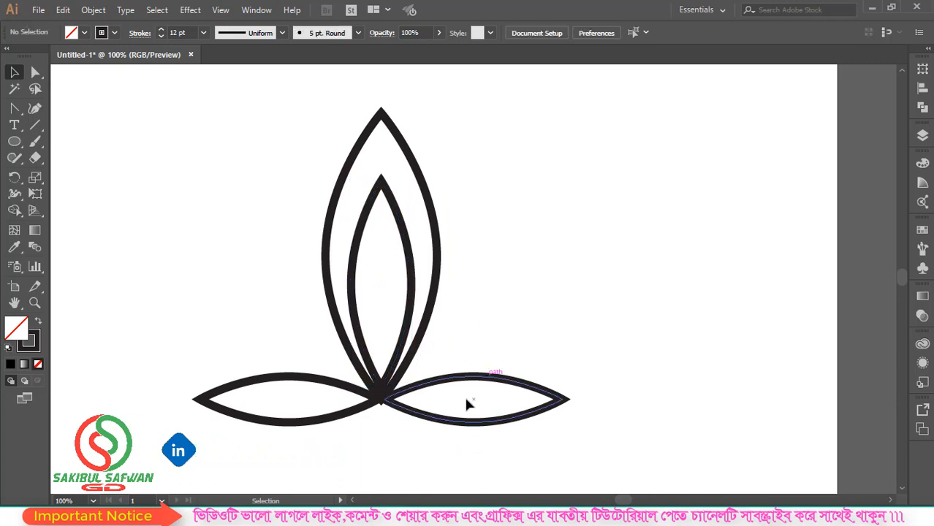
pyautogui.click(440, 288)
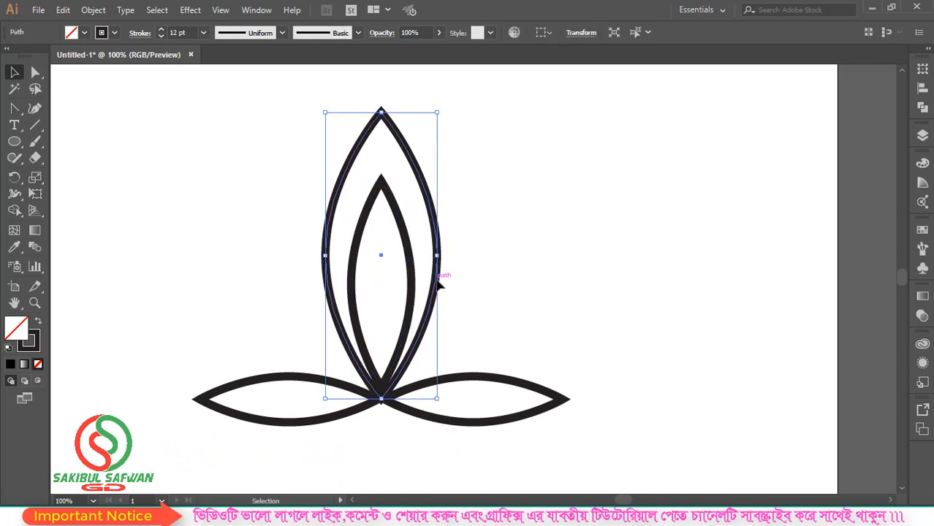
pyautogui.click(523, 266)
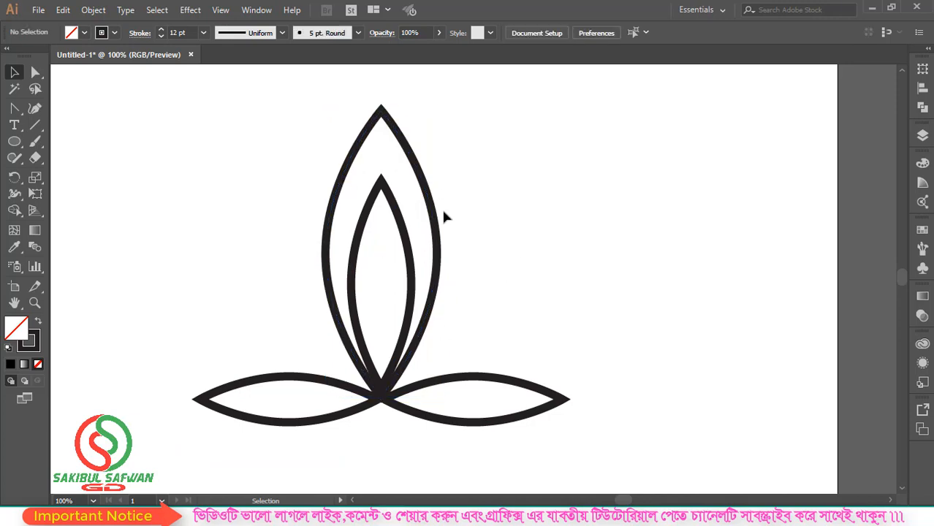
# Step: Copy the inner upright leaf, paste it in front, and scale the duplicate down proportionally from its centre into a small core leaf
pyautogui.click(402, 224)
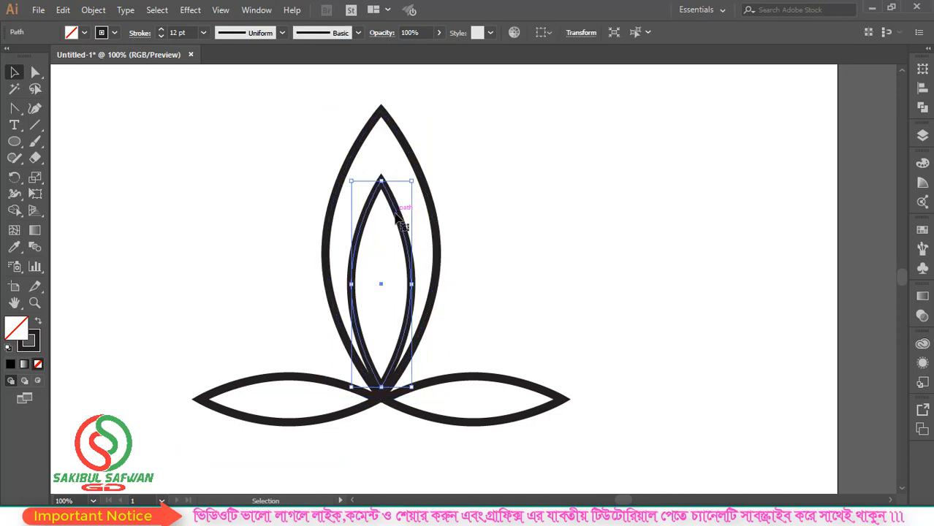
pyautogui.click(64, 10)
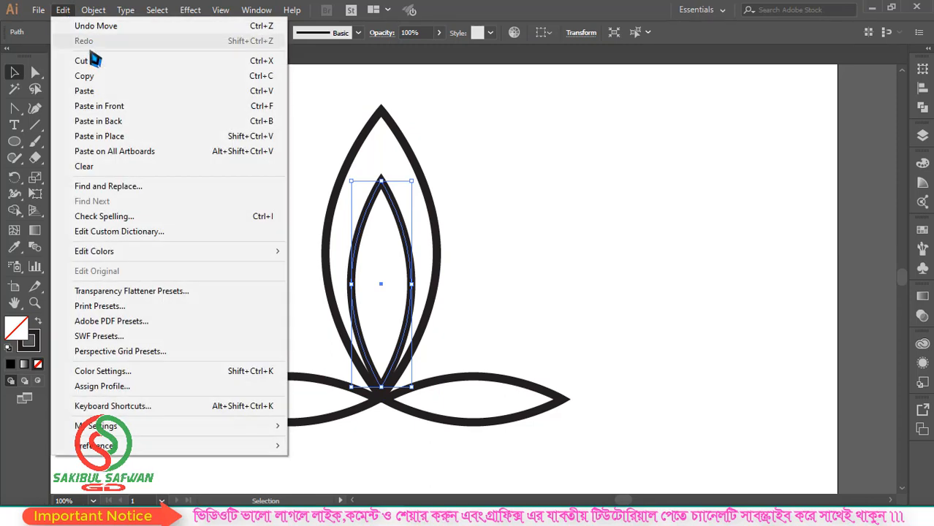
pyautogui.click(98, 75)
pyautogui.click(63, 10)
pyautogui.click(120, 107)
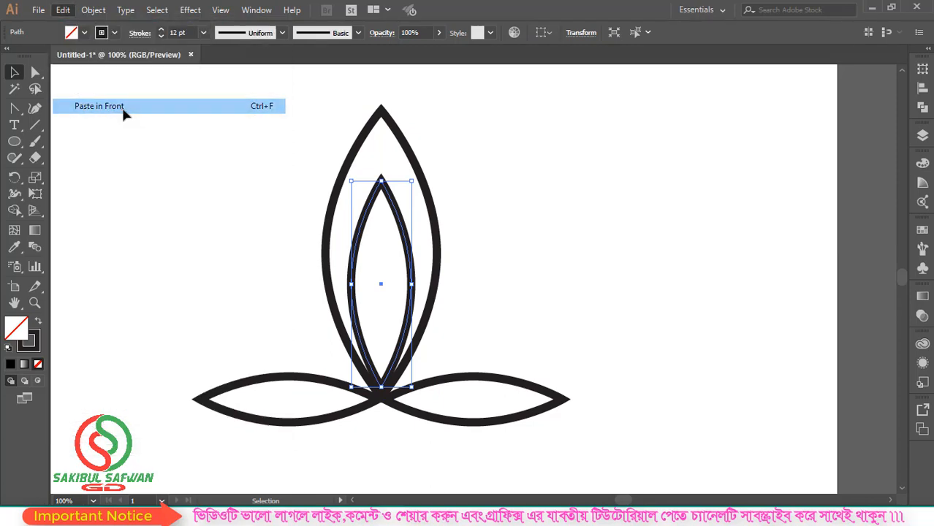
pyautogui.moveTo(411, 180); pyautogui.dragTo(393, 247)
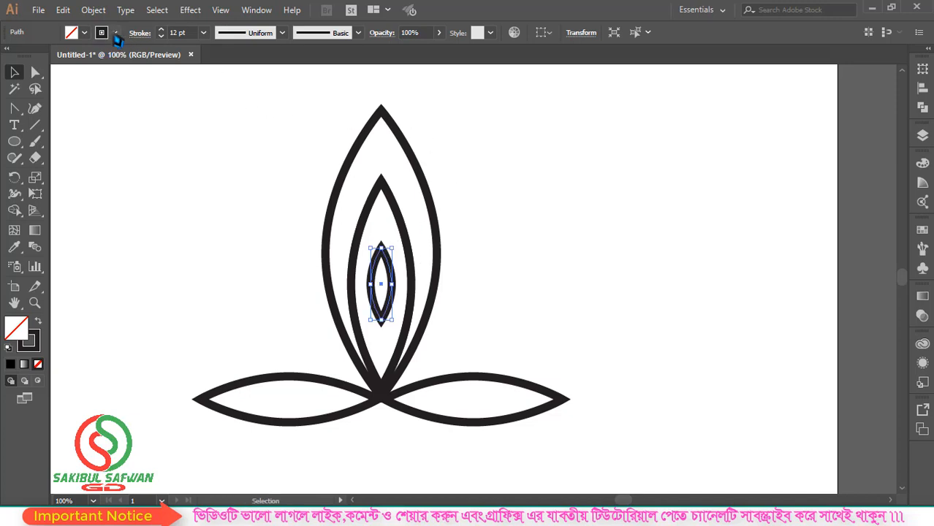
# Step: Remove the small core leaf's stroke and give it a solid black fill
pyautogui.click(115, 34)
pyautogui.click(10, 59)
pyautogui.click(84, 33)
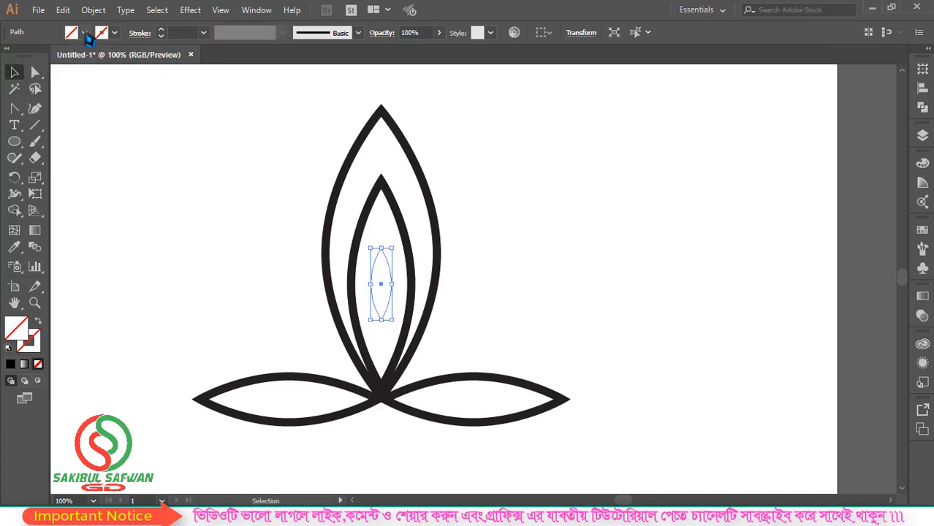
pyautogui.click(84, 33)
pyautogui.click(38, 56)
pyautogui.click(538, 209)
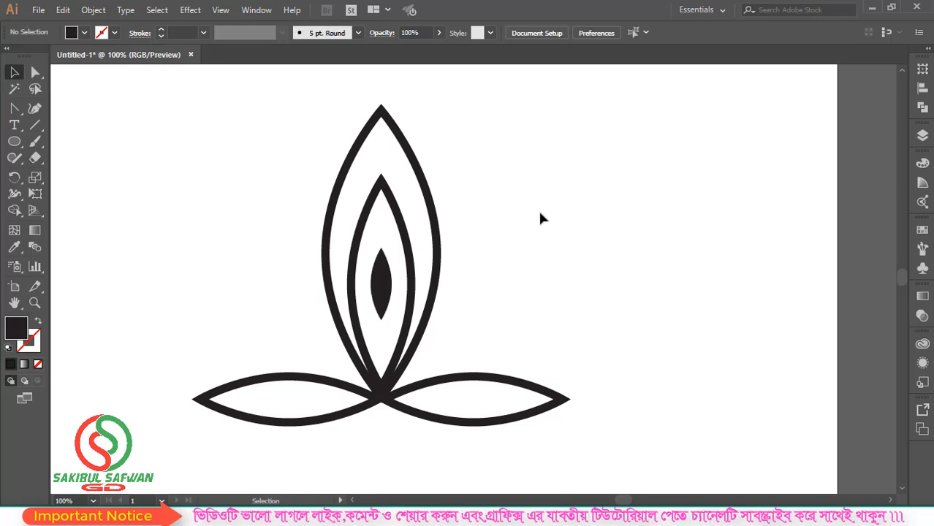
# Step: Stretch the filled core leaf slightly taller from its centre, keeping its width
pyautogui.click(381, 293)
pyautogui.moveTo(381, 320); pyautogui.dragTo(381, 328)
pyautogui.click(592, 265)
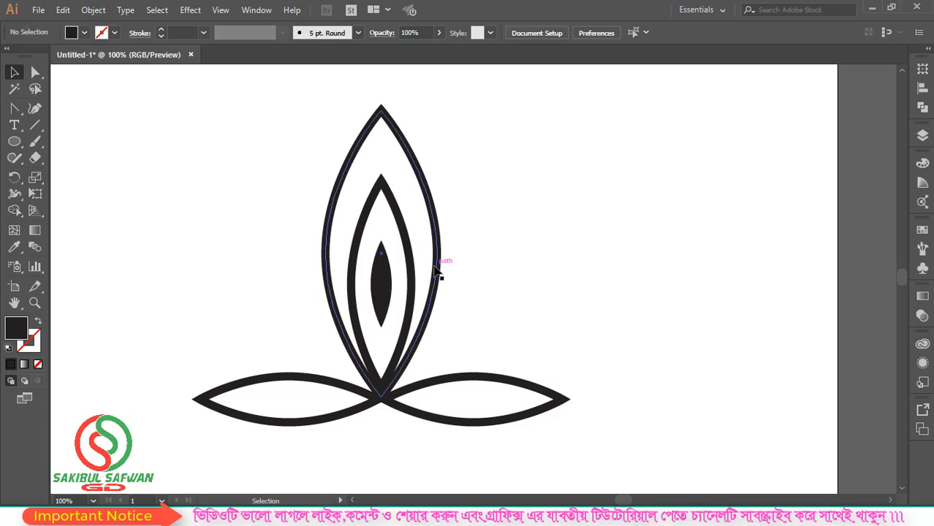
# Step: Expand the fill and stroke of all the leaf artwork
pyautogui.scroll(-1, 443, 266)
pyautogui.moveTo(600, 157); pyautogui.dragTo(266, 408)
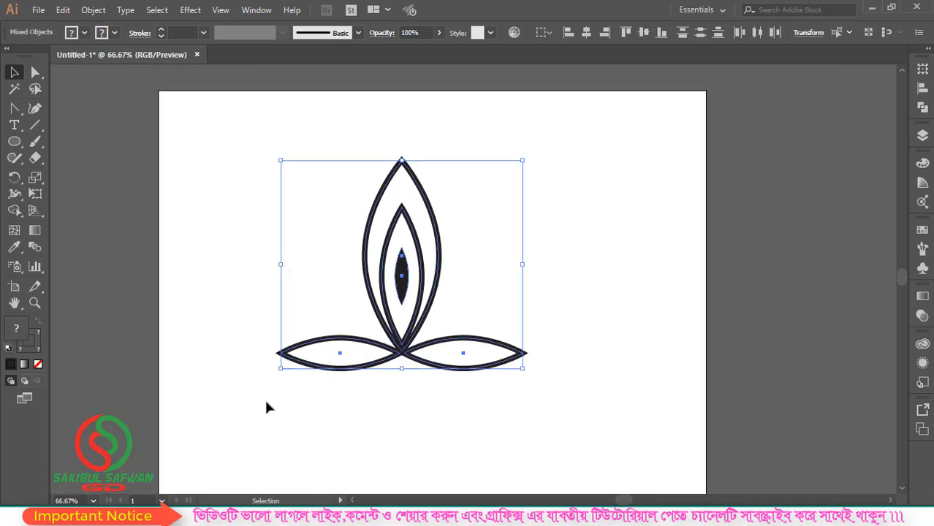
pyautogui.click(93, 10)
pyautogui.click(198, 144)
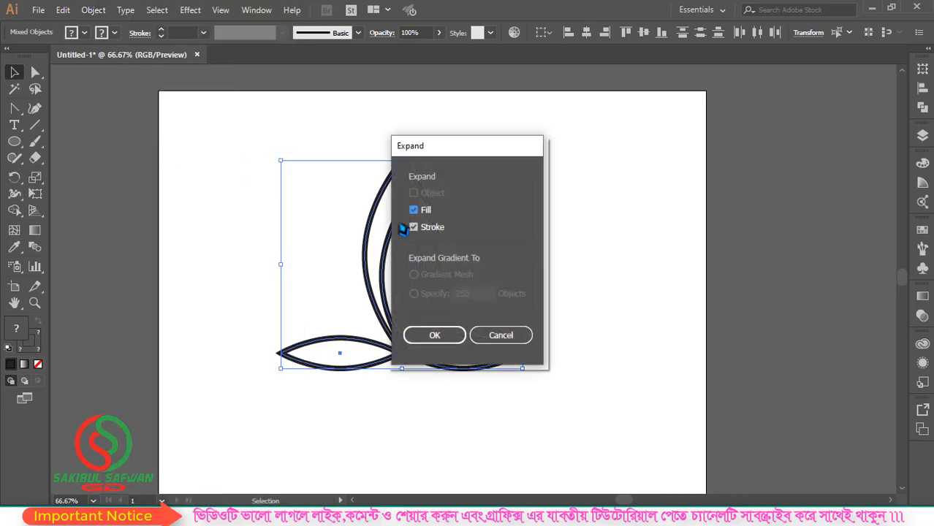
pyautogui.click(434, 336)
pyautogui.click(615, 184)
# Step: Draw a circle about 200 pt in diameter centred on the core leaf's upper tip, with no fill
pyautogui.moveTo(13, 141); pyautogui.dragTo(86, 177)
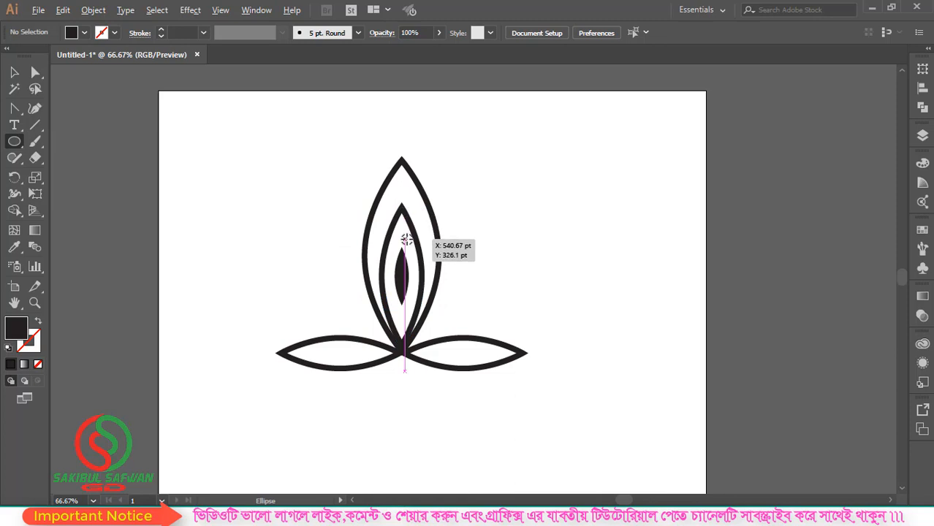
pyautogui.moveTo(401, 249); pyautogui.dragTo(448, 293)
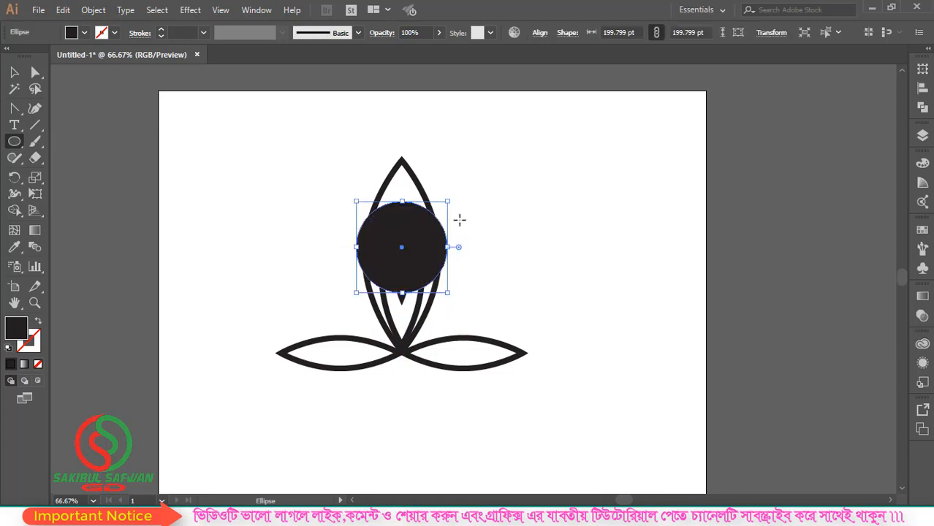
pyautogui.click(102, 33)
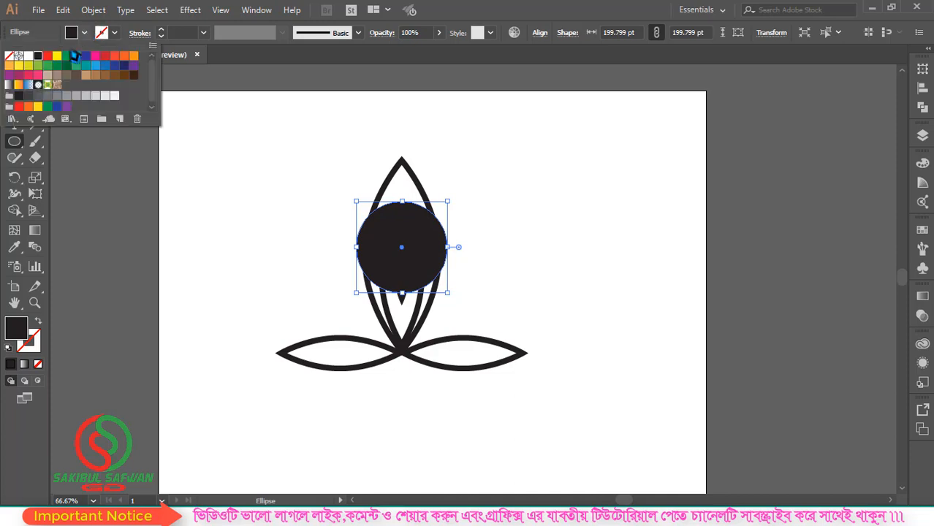
pyautogui.click(9, 55)
pyautogui.click(471, 13)
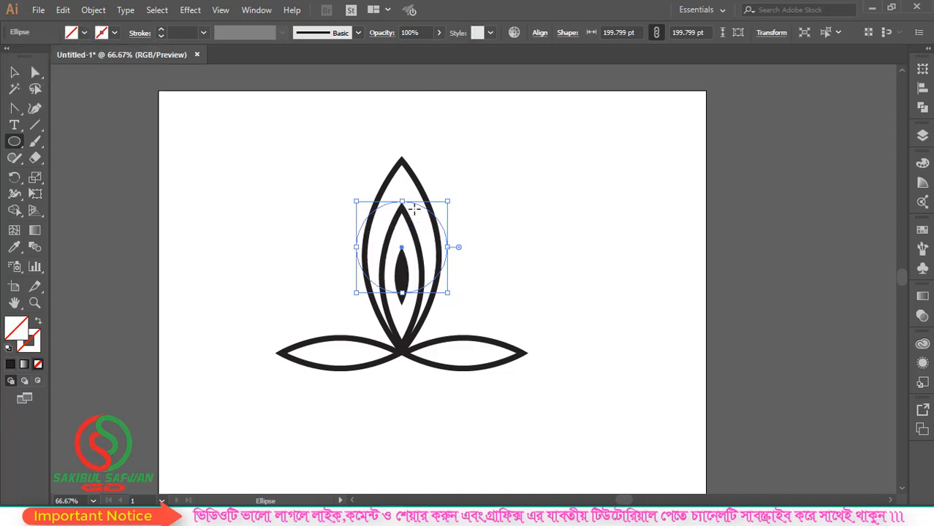
# Step: Stretch the circle vertically from its centre to about 237 pt tall, with its upper edge just above the inner leaf's tip
pyautogui.press('v')
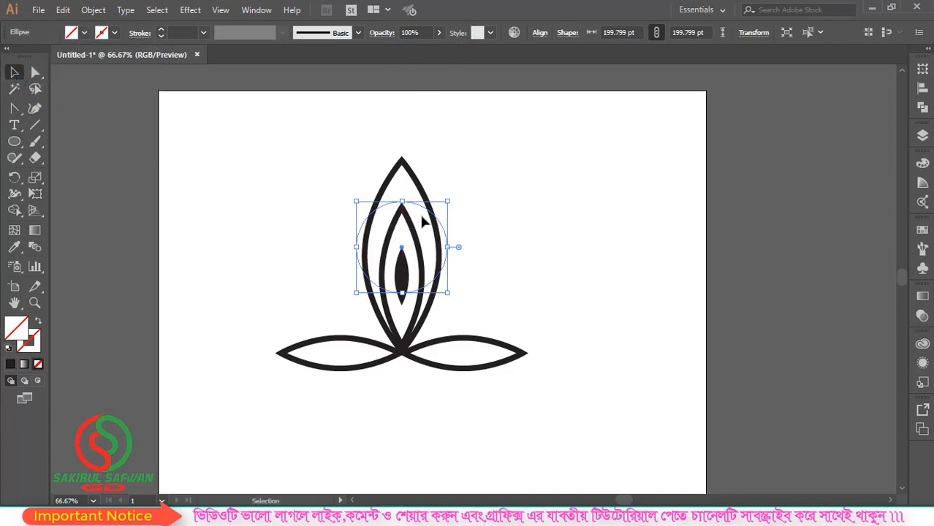
pyautogui.scroll(1, 417, 221)
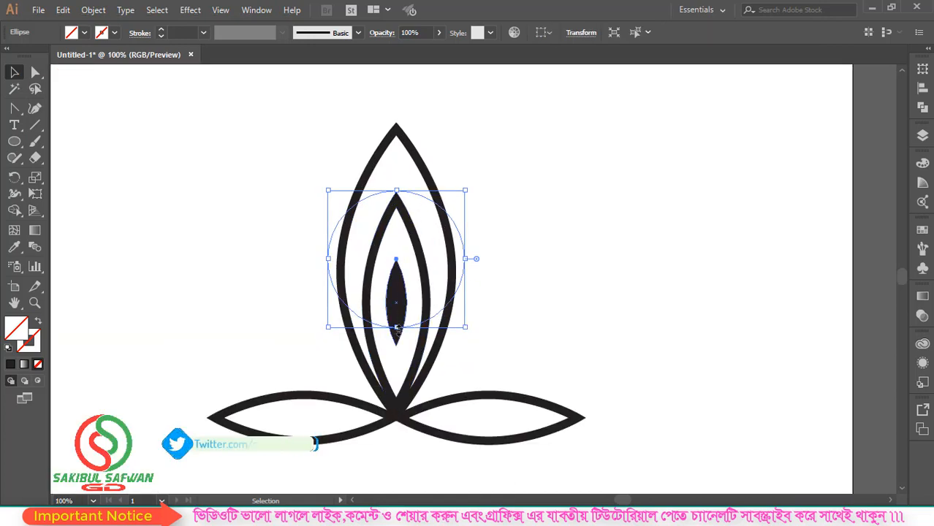
pyautogui.moveTo(397, 329); pyautogui.dragTo(398, 354)
pyautogui.scroll(3, 402, 184)
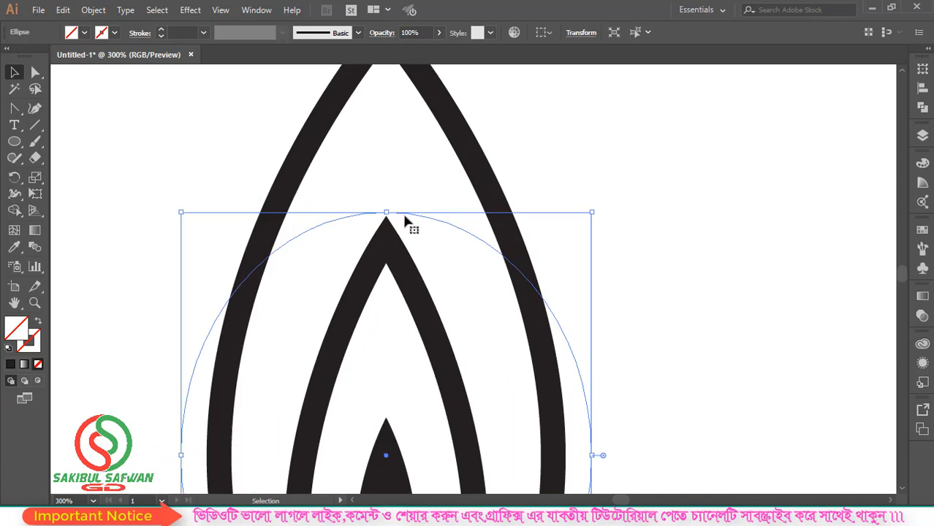
pyautogui.moveTo(407, 223); pyautogui.dragTo(395, 216)
pyautogui.scroll(-2, 383, 213)
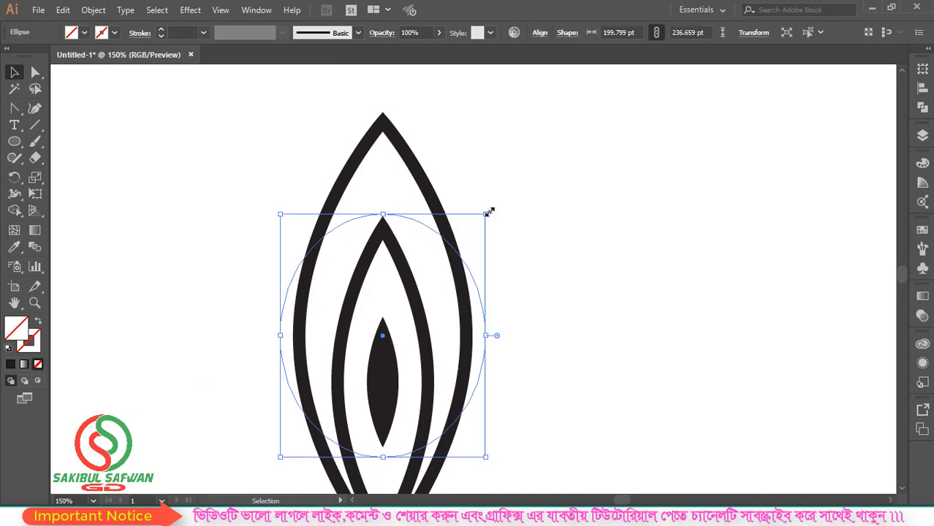
# Step: Cut away the outer leaf's tip above the ellipse with the Shape Builder tool
pyautogui.moveTo(532, 136); pyautogui.dragTo(276, 306)
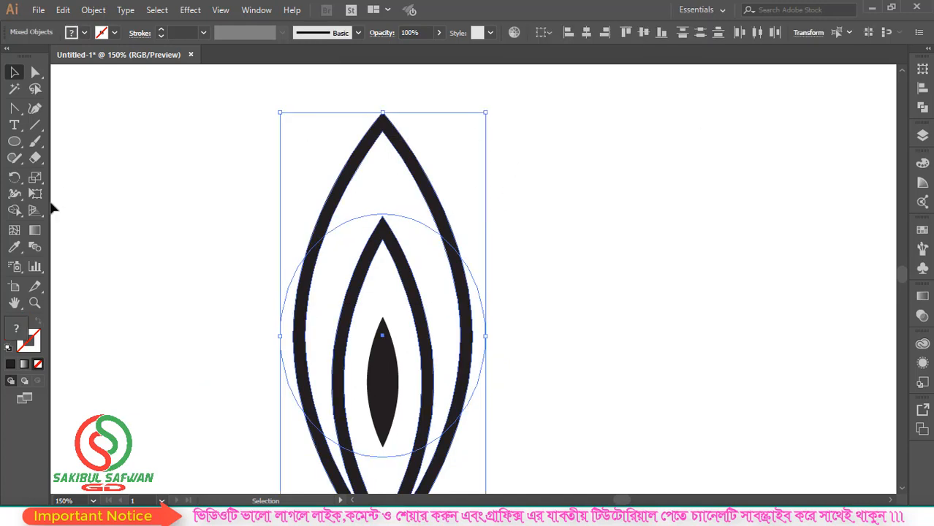
pyautogui.moveTo(14, 210); pyautogui.dragTo(63, 211)
pyautogui.moveTo(334, 149); pyautogui.dragTo(437, 190)
pyautogui.press('v')
pyautogui.click(443, 170)
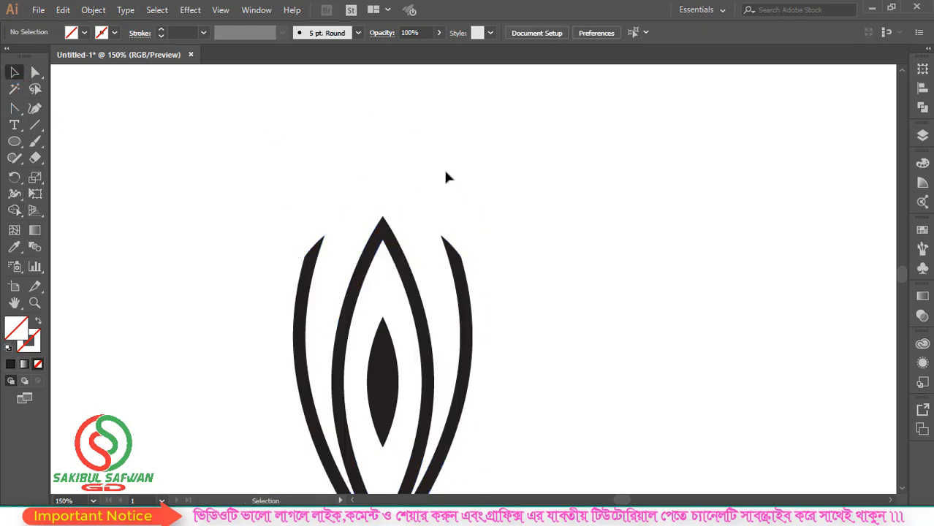
# Step: Delete the leftover ellipse pieces around the inner leaf and check the selection of the remaining artwork
pyautogui.click(417, 219)
pyautogui.press('Delete')
pyautogui.hotkey('ctrl', '-')
pyautogui.hotkey('ctrl', '-')
pyautogui.hotkey('ctrl', '-')
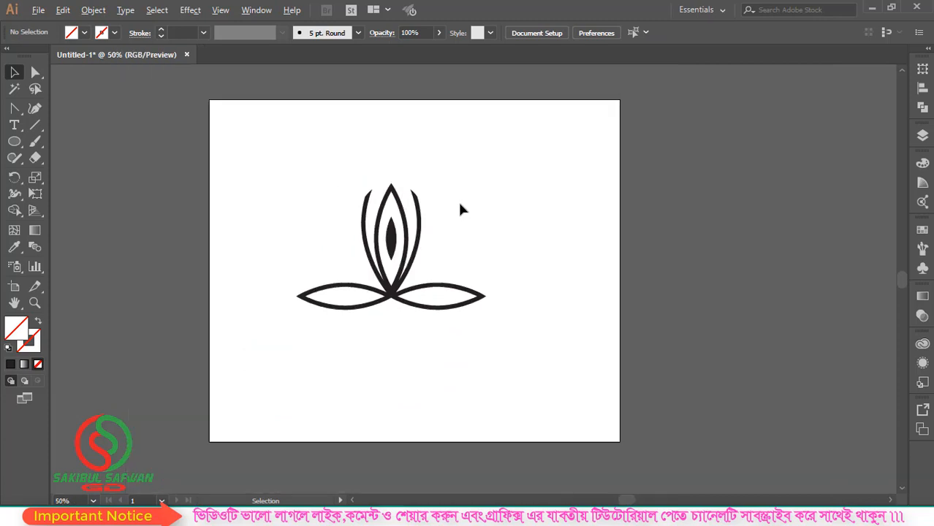
pyautogui.moveTo(509, 149); pyautogui.dragTo(272, 340)
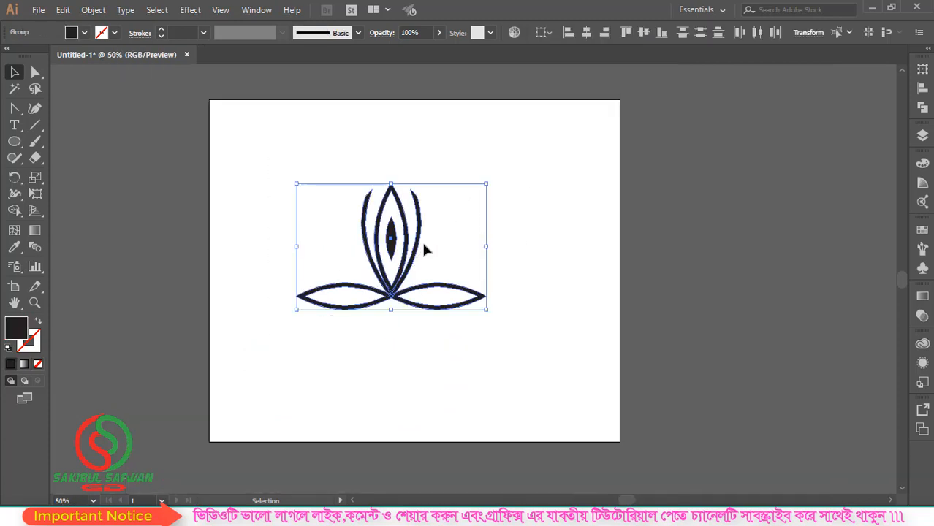
pyautogui.click(555, 203)
# Step: Shorten and flatten the pair of horizontal side leaves symmetrically about their junction
pyautogui.hotkey('ctrl', '+')
pyautogui.hotkey('ctrl', '+')
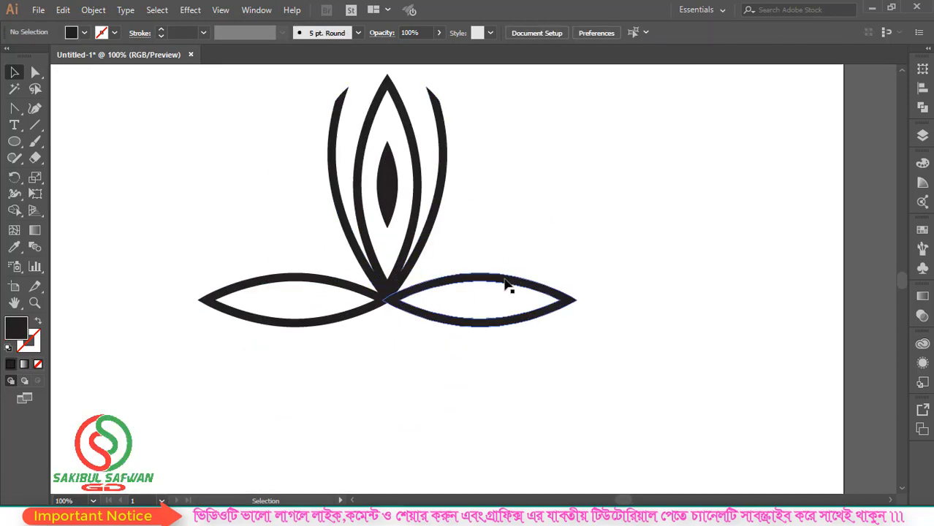
pyautogui.keyDown('shift'); pyautogui.click(387, 307); pyautogui.keyUp('shift')
pyautogui.moveTo(576, 299); pyautogui.dragTo(555, 308)
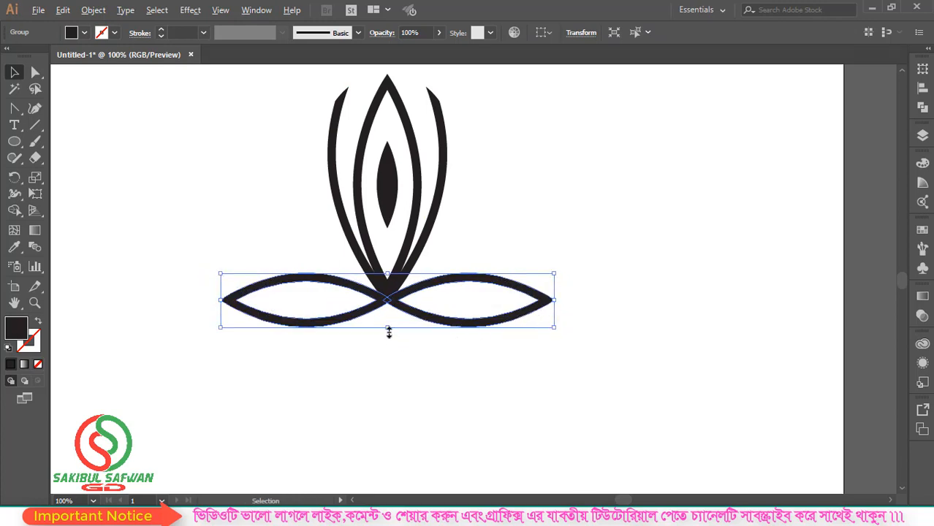
pyautogui.moveTo(389, 332); pyautogui.dragTo(389, 323)
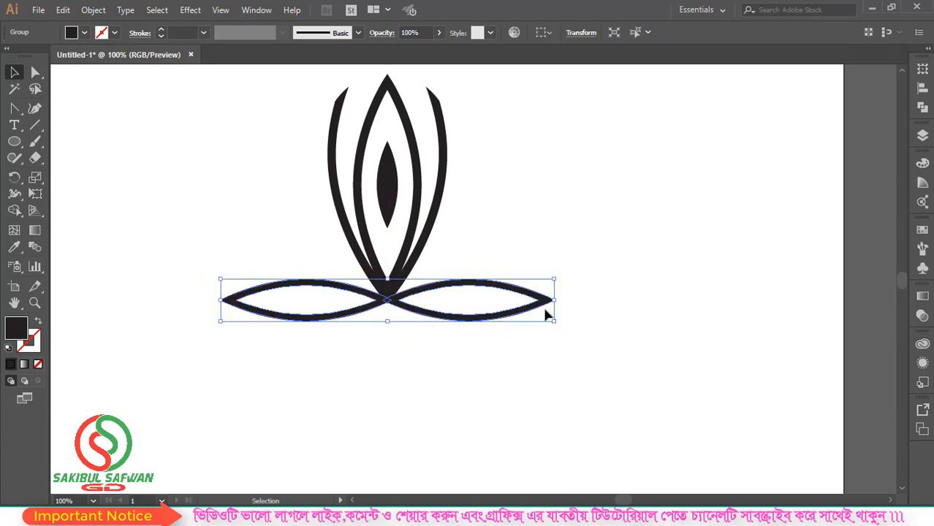
pyautogui.moveTo(554, 300); pyautogui.dragTo(543, 301)
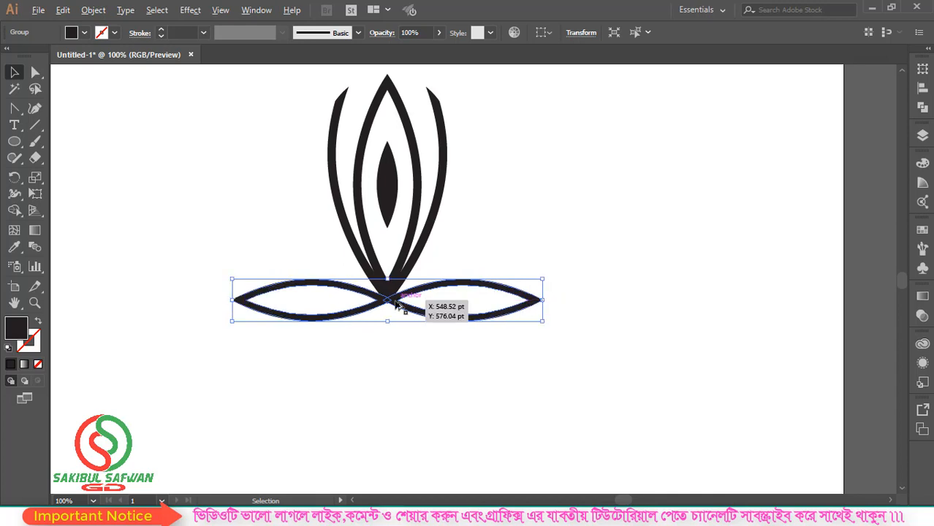
pyautogui.scroll(-1, 394, 302)
pyautogui.click(502, 240)
# Step: Group all the leaf shapes into a single object
pyautogui.moveTo(576, 118); pyautogui.dragTo(273, 377)
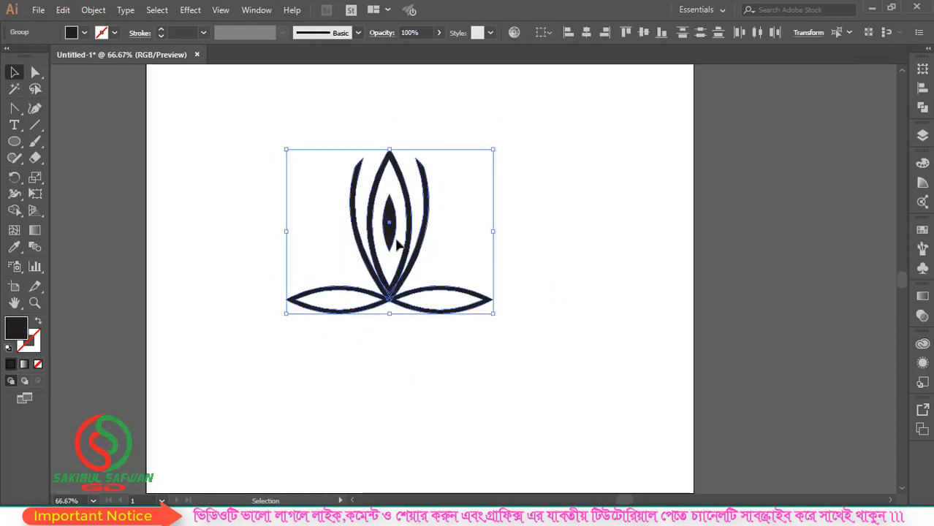
pyautogui.rightClick(411, 218)
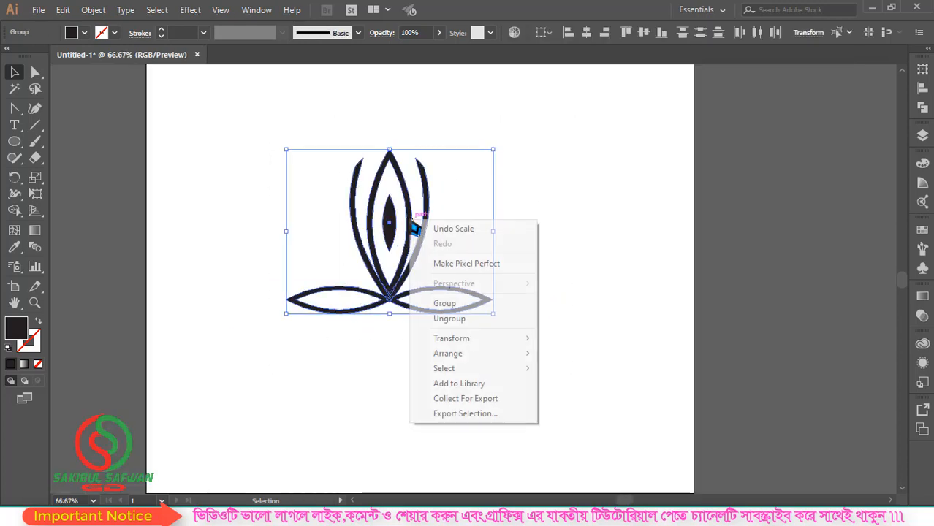
pyautogui.click(458, 305)
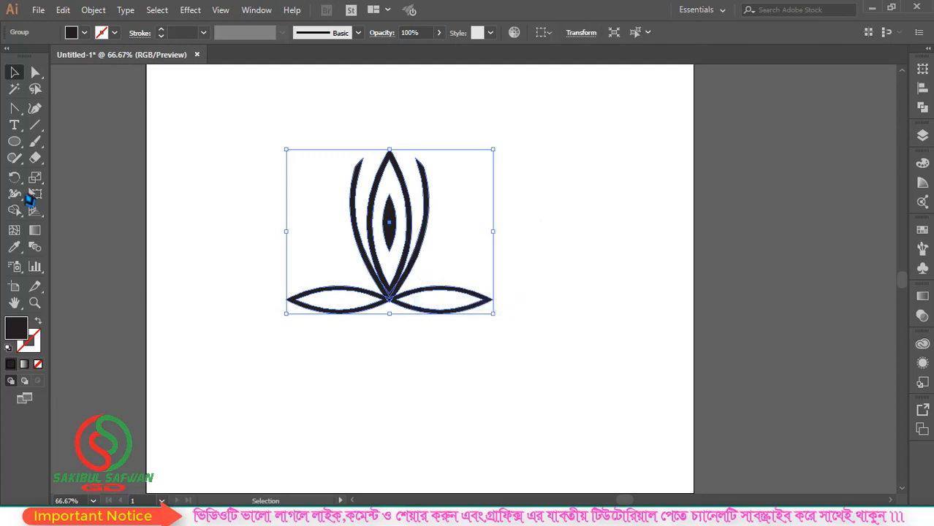
# Step: Add the text "Minimalist Logo" at 72 pt below the leaf emblem
pyautogui.click(14, 125)
pyautogui.click(311, 365)
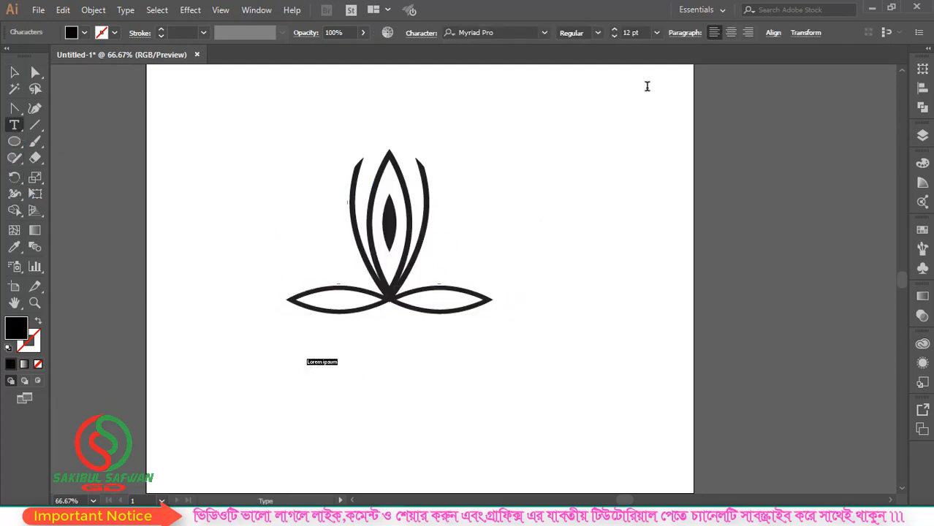
pyautogui.click(656, 33)
pyautogui.click(680, 277)
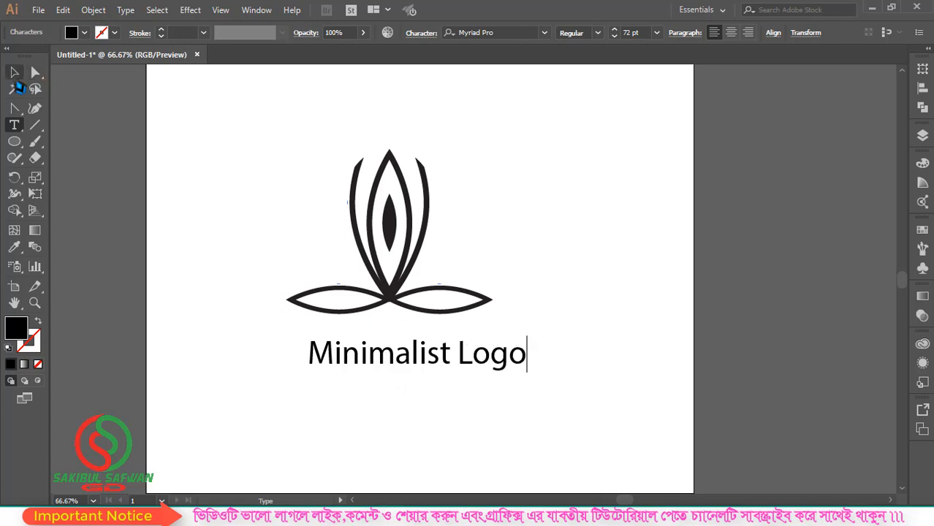
# Step: Move the "Minimalist Logo" text up under the leaf emblem and set its font to Montserrat SemiBold
pyautogui.press('Escape')
pyautogui.moveTo(450, 353)
pyautogui.mouseDown()
pyautogui.moveTo(446, 335)
pyautogui.moveTo(444, 342)
pyautogui.mouseUp()
pyautogui.click(514, 32)
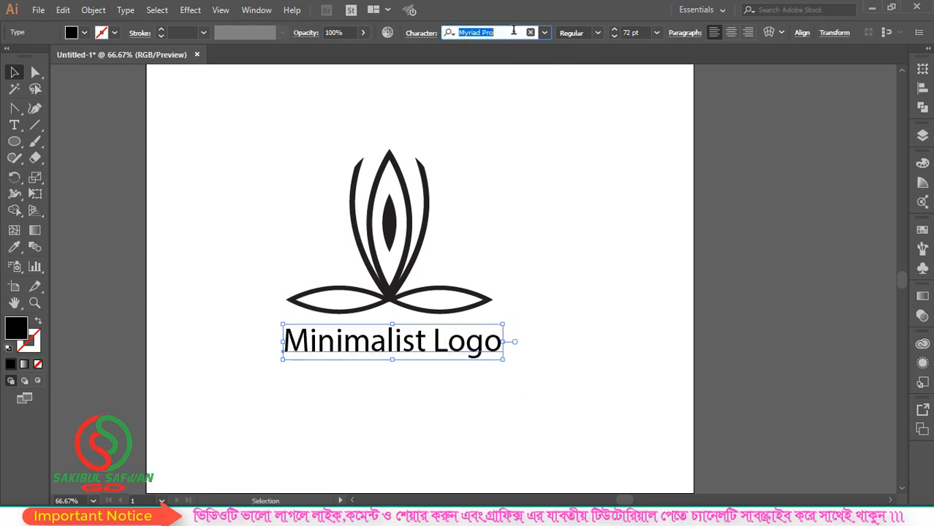
pyautogui.write('mont')
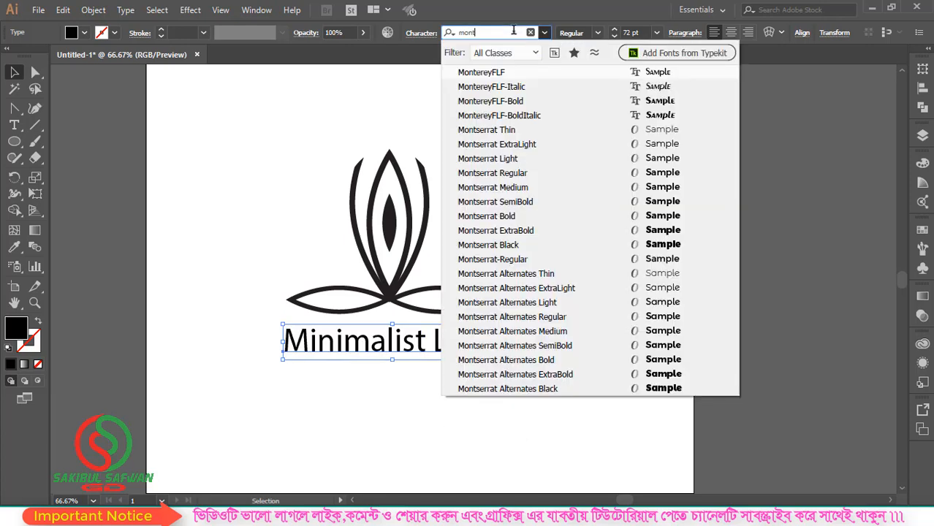
pyautogui.click(548, 204)
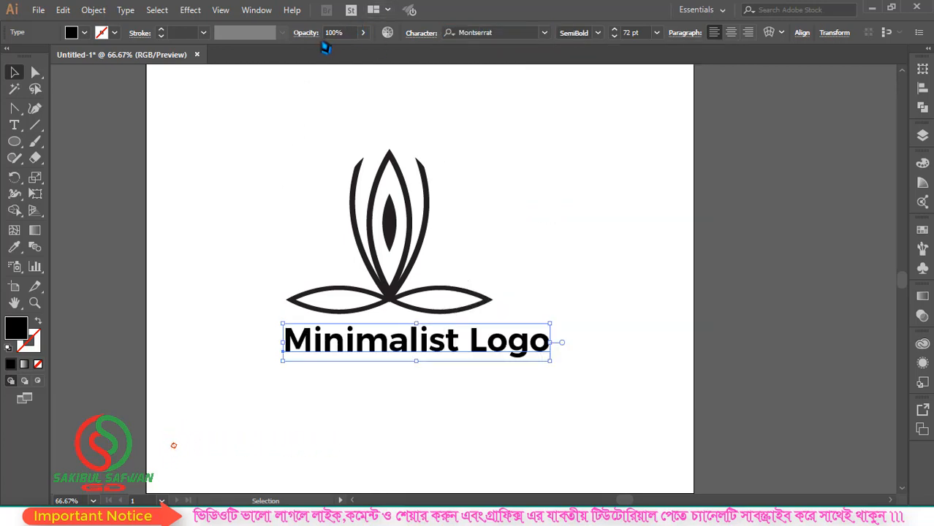
# Step: Apply All Caps to the "Minimalist Logo" text
pyautogui.click(421, 34)
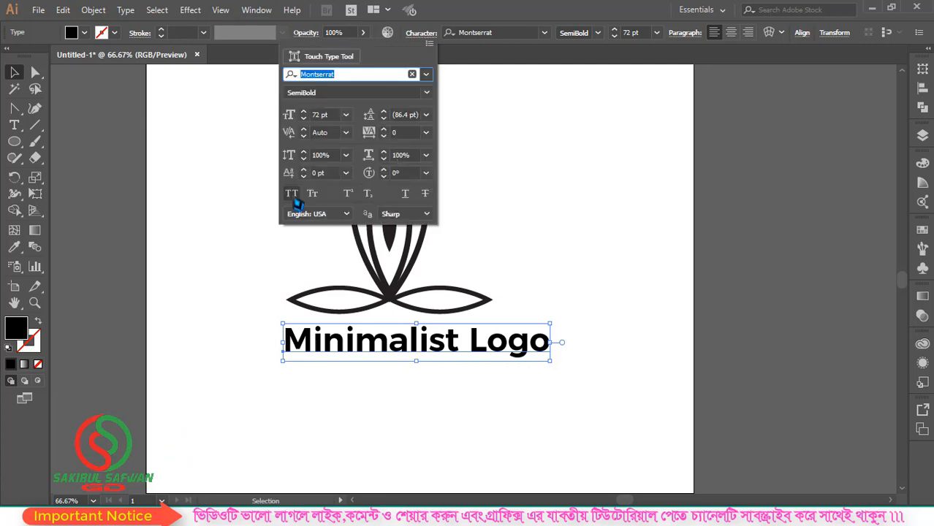
pyautogui.click(293, 197)
pyautogui.click(610, 219)
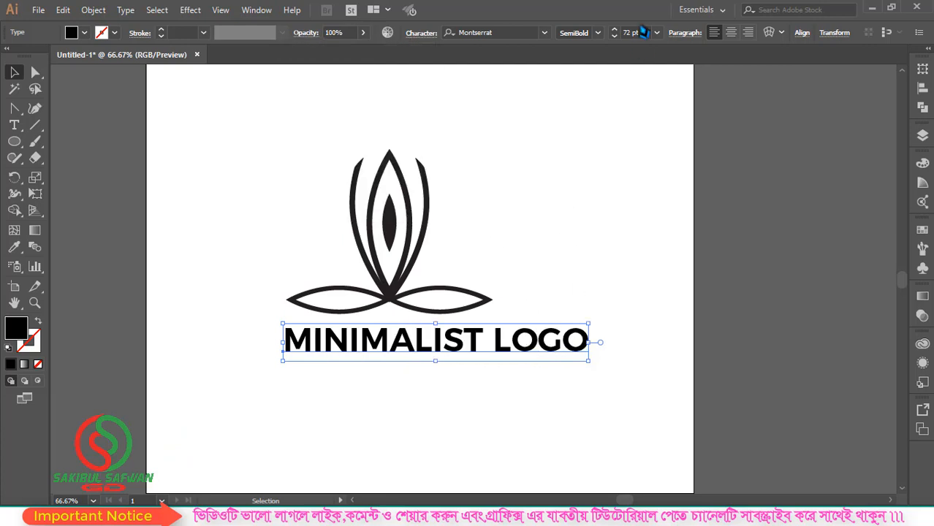
# Step: Change the logo text to the Medium weight and reduce its size to 66 pt
pyautogui.click(598, 34)
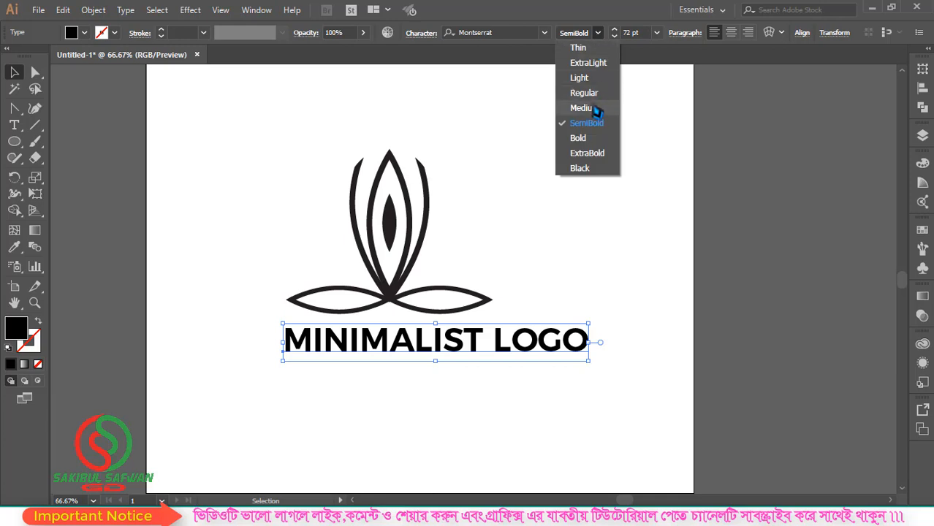
pyautogui.click(594, 110)
pyautogui.click(634, 32)
pyautogui.press('Down')
pyautogui.press('Down')
pyautogui.press('Down')
pyautogui.press('Down')
pyautogui.press('Down')
pyautogui.press('Down')
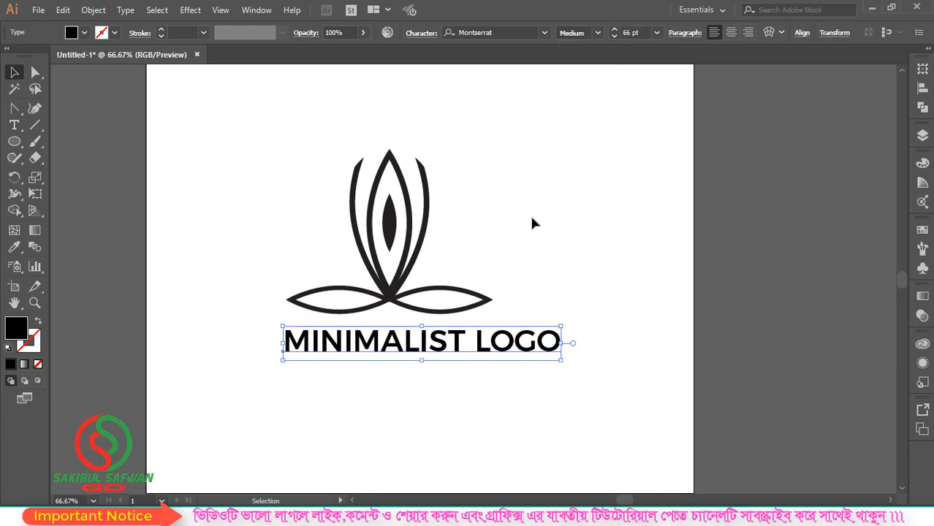
# Step: Align the leaf emblem and the text on a common horizontal centre, then check the text's placement beneath the emblem
pyautogui.moveTo(556, 155); pyautogui.dragTo(314, 376)
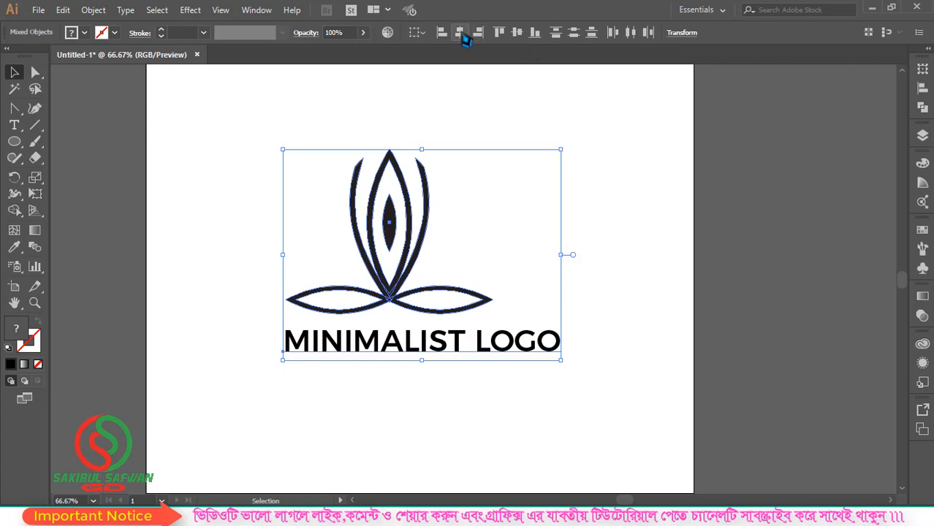
pyautogui.click(461, 35)
pyautogui.click(635, 187)
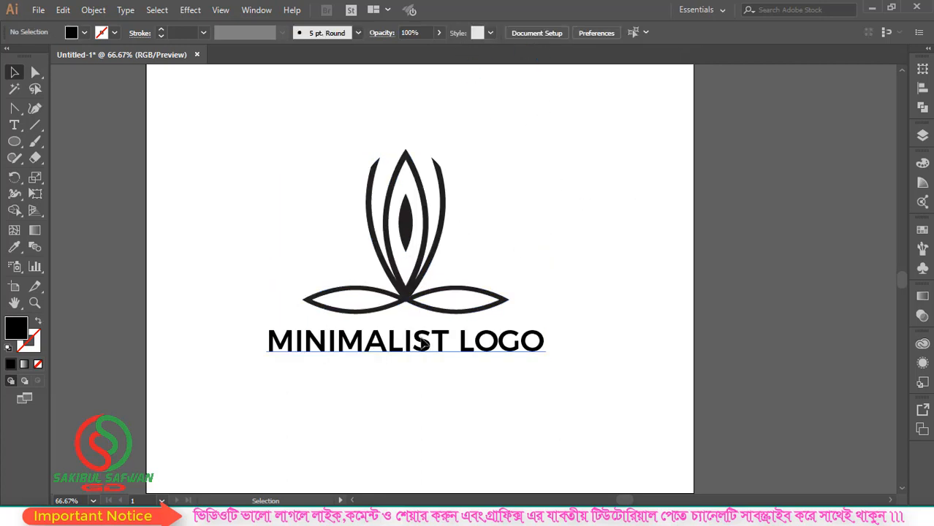
pyautogui.moveTo(423, 343); pyautogui.dragTo(432, 343)
pyautogui.click(618, 158)
pyautogui.scroll(-2, 307, 273)
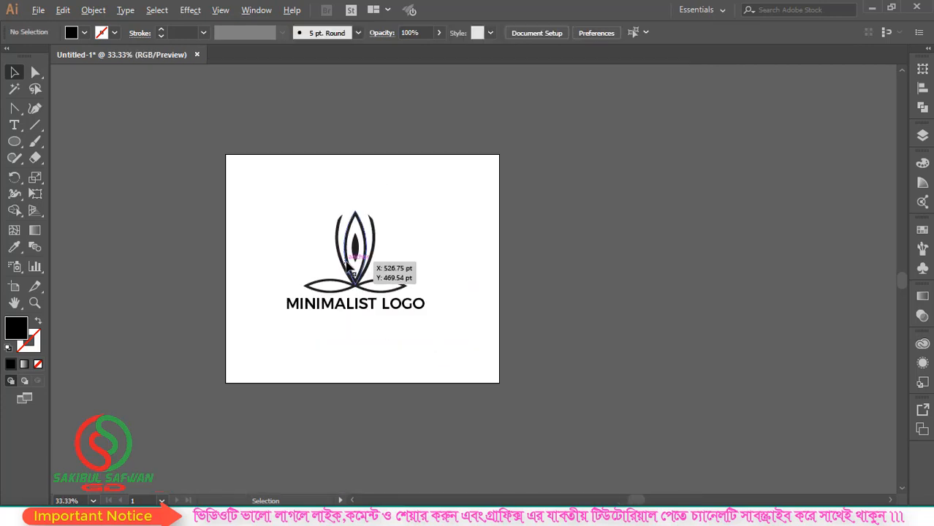
# Step: Scale the leaf emblem down proportionally about its centre and bring it and the text closer together
pyautogui.scroll(2, 349, 262)
pyautogui.click(380, 203)
pyautogui.moveTo(364, 156); pyautogui.dragTo(365, 178)
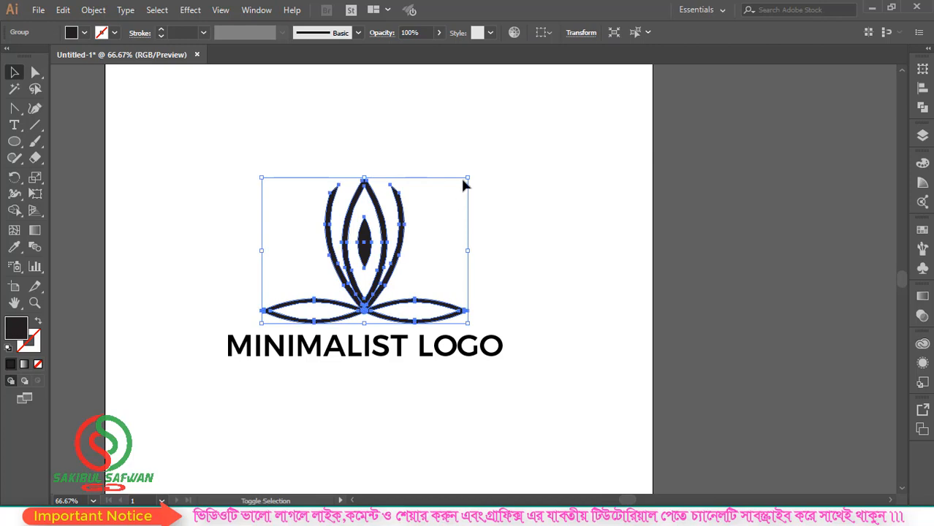
pyautogui.moveTo(463, 180); pyautogui.dragTo(448, 193)
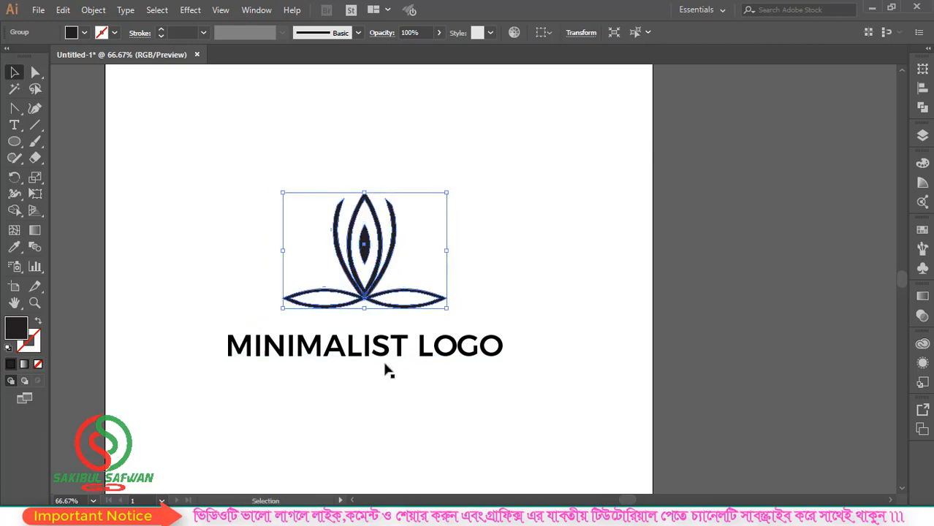
pyautogui.moveTo(386, 352); pyautogui.dragTo(394, 337)
pyautogui.click(544, 164)
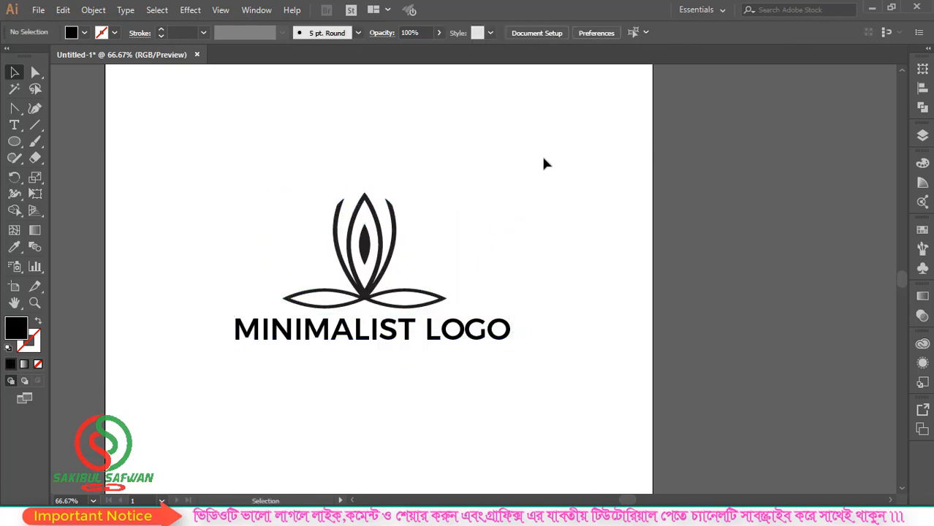
# Step: Realign the reduced emblem and the text so they share the same horizontal centre
pyautogui.moveTo(544, 163); pyautogui.dragTo(222, 410)
pyautogui.click(460, 33)
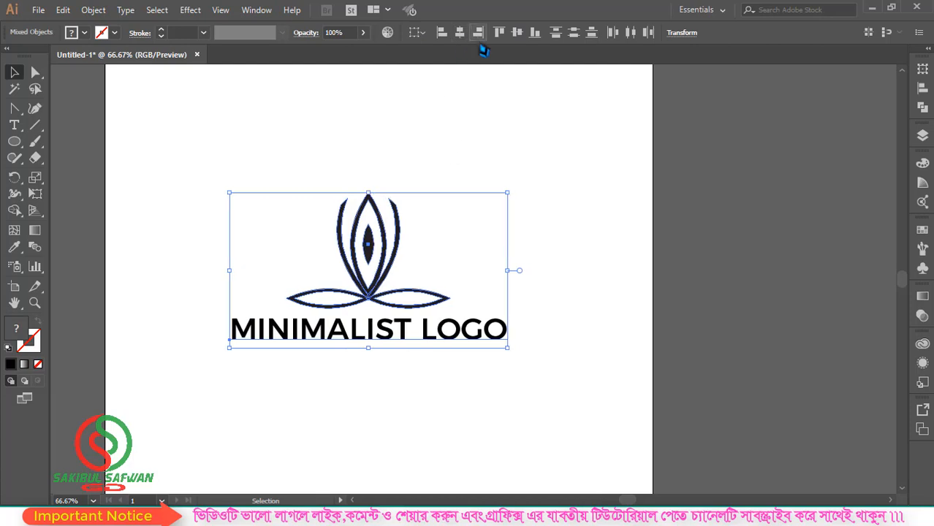
pyautogui.click(593, 213)
pyautogui.hotkey('ctrl', '-')
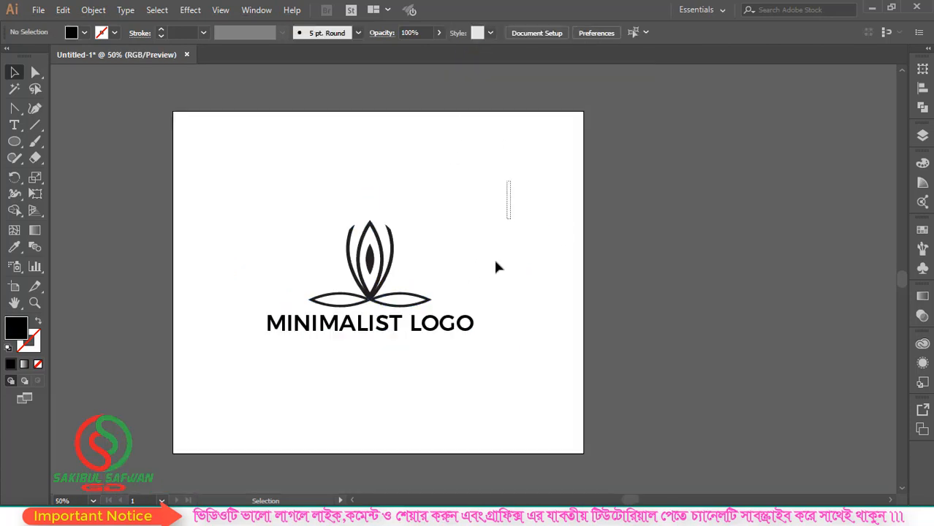
# Step: Shrink the leaf emblem slightly more about its centre and nudge the text up closer to it
pyautogui.moveTo(495, 268); pyautogui.dragTo(237, 392)
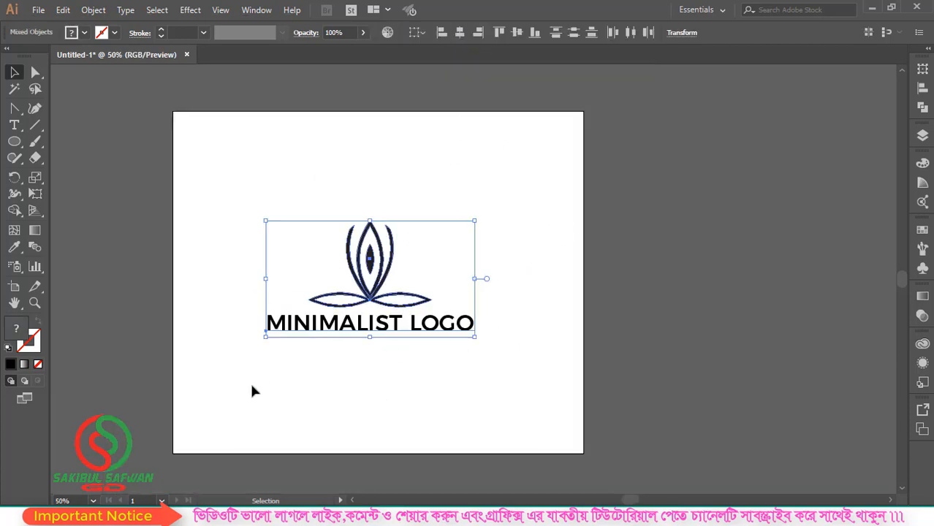
pyautogui.click(501, 229)
pyautogui.click(394, 254)
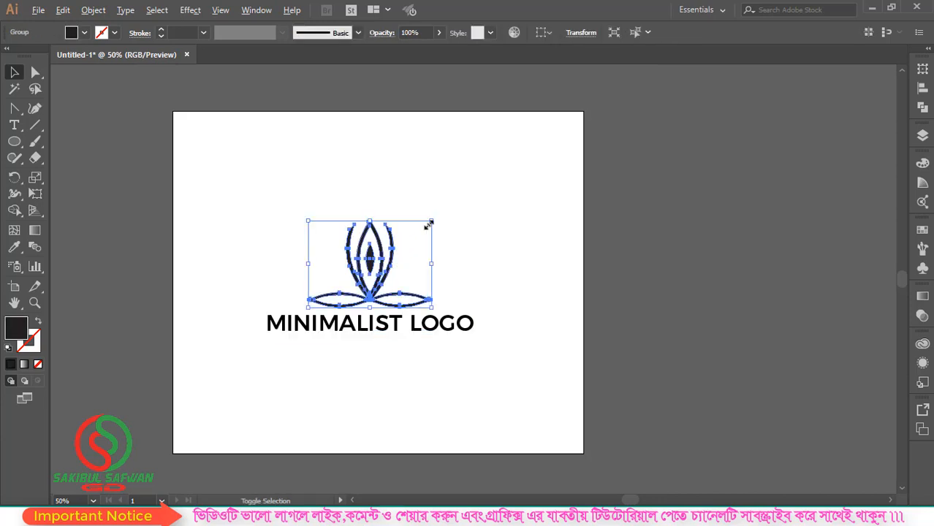
pyautogui.moveTo(430, 222); pyautogui.dragTo(425, 225)
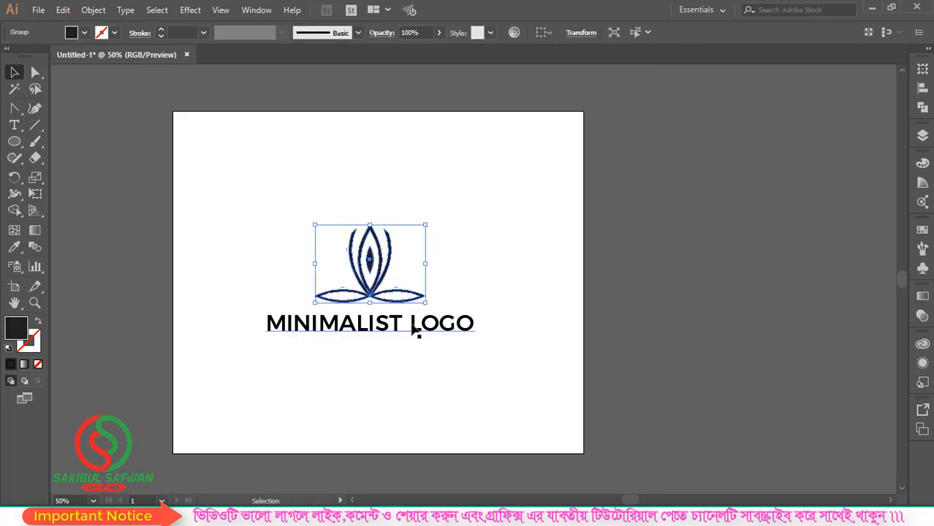
pyautogui.moveTo(417, 330); pyautogui.dragTo(417, 328)
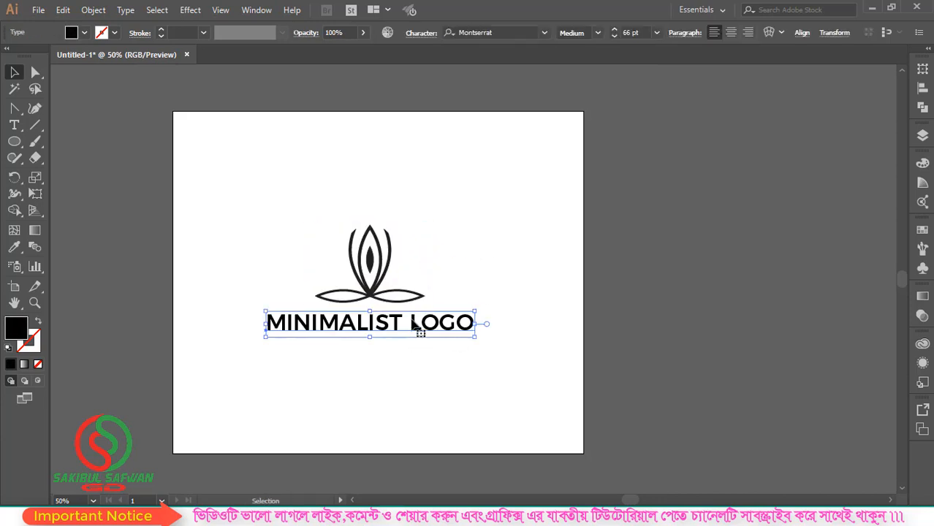
pyautogui.press('Up')
pyautogui.press('Up')
pyautogui.press('Up')
pyautogui.press('Up')
pyautogui.press('Up')
pyautogui.press('Up')
pyautogui.press('Up')
pyautogui.click(488, 250)
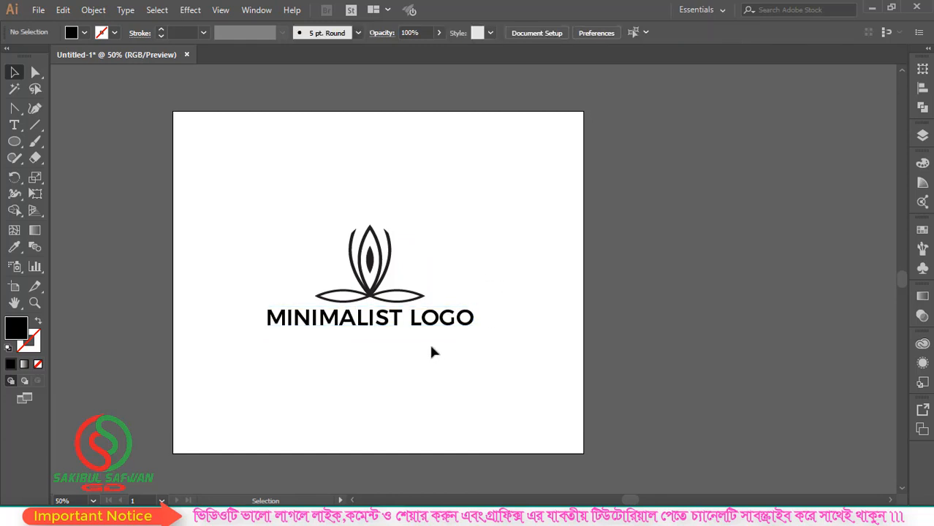
# Step: Convert the "MINIMALIST LOGO" text to outlines
pyautogui.scroll(1, 370, 334)
pyautogui.rightClick(388, 316)
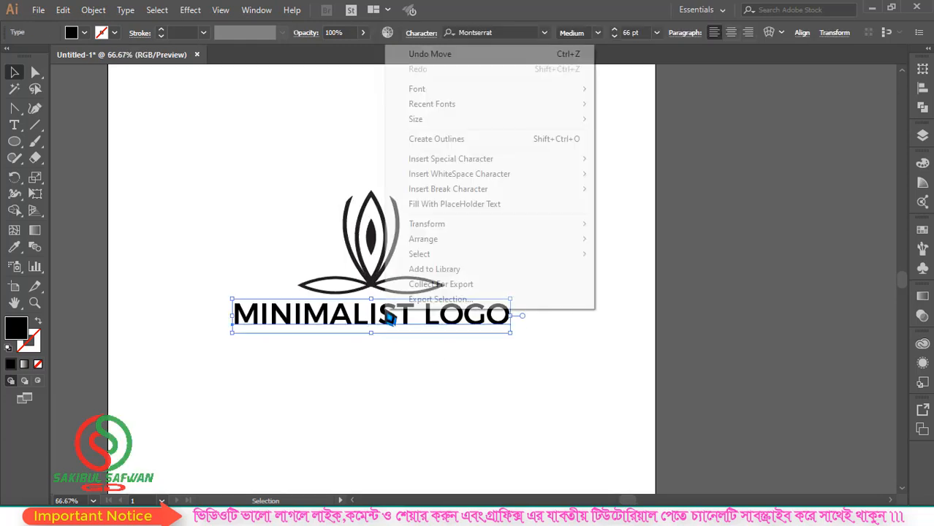
pyautogui.click(457, 140)
pyautogui.scroll(-1, 316, 288)
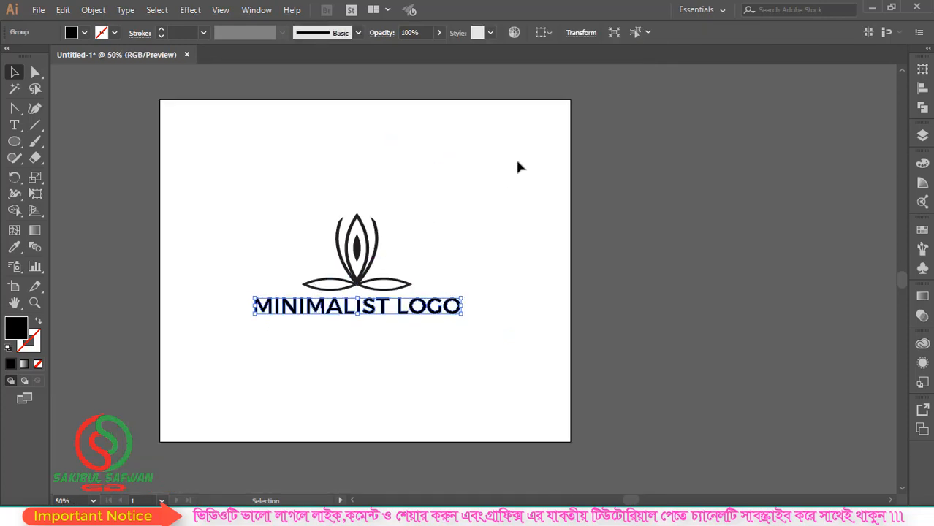
# Step: Centre the outlined text and the leaf emblem horizontally on each other and group them into one object
pyautogui.moveTo(516, 165); pyautogui.dragTo(256, 350)
pyautogui.click(587, 36)
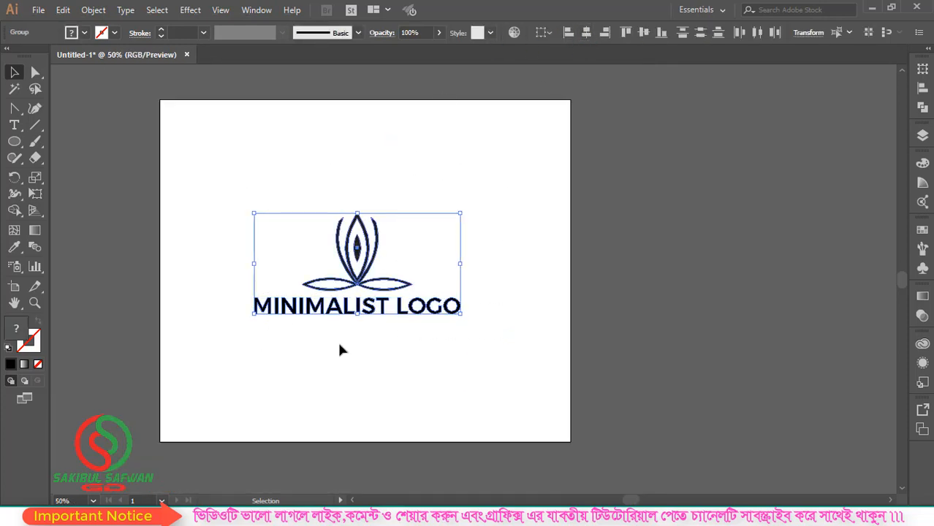
pyautogui.rightClick(357, 253)
pyautogui.click(406, 345)
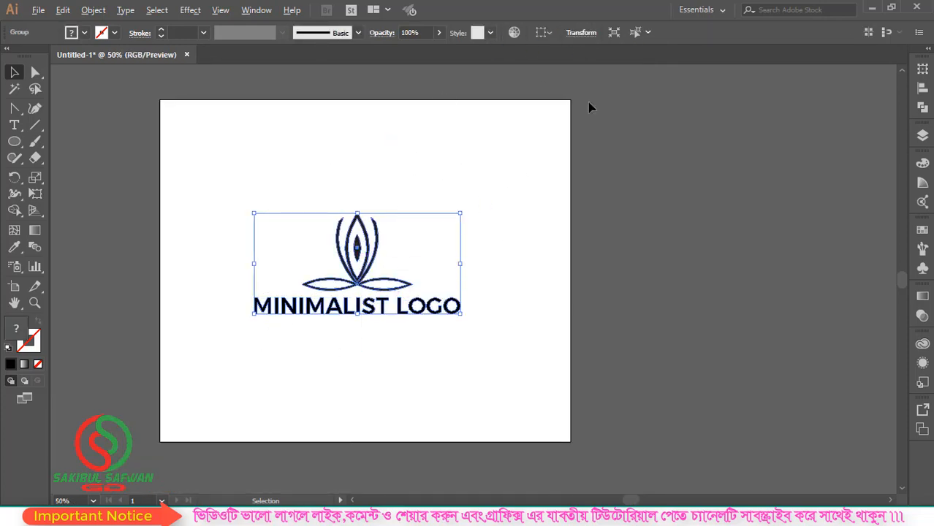
# Step: Centre the grouped logo horizontally and vertically on the artboard and enlarge it proportionally about its centre
pyautogui.click(544, 32)
pyautogui.click(574, 78)
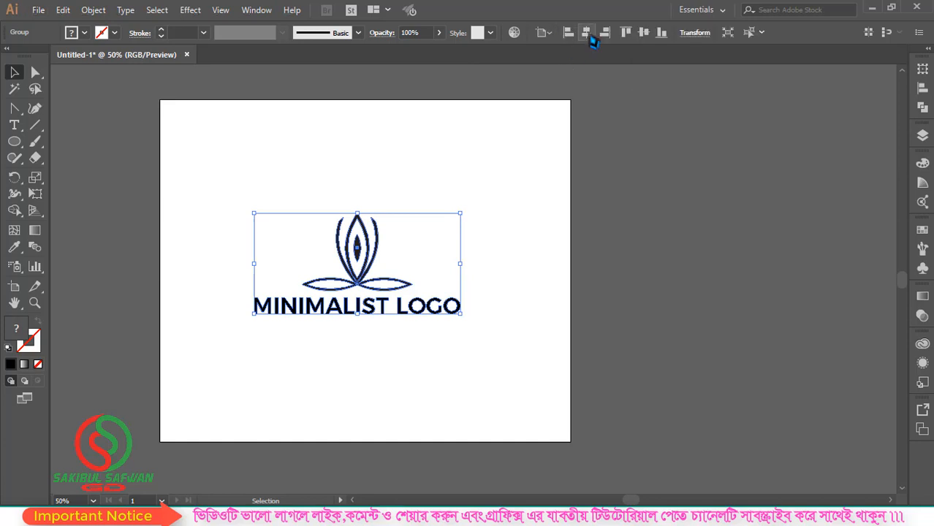
pyautogui.click(586, 32)
pyautogui.click(643, 32)
pyautogui.moveTo(467, 219); pyautogui.dragTo(497, 206)
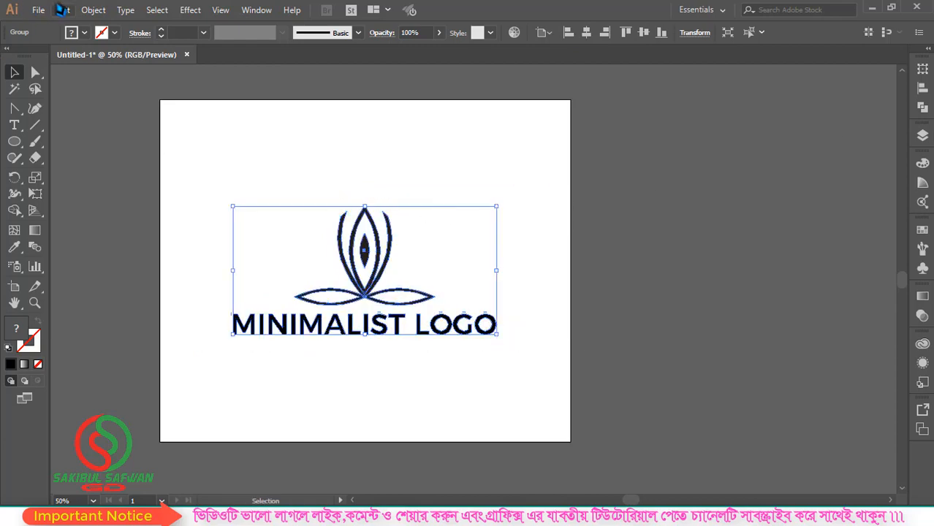
# Step: Save the document to the Desktop as an Adobe Illustrator file named "Minimalist logo design" with the default Illustrator CC options
pyautogui.click(38, 10)
pyautogui.click(77, 121)
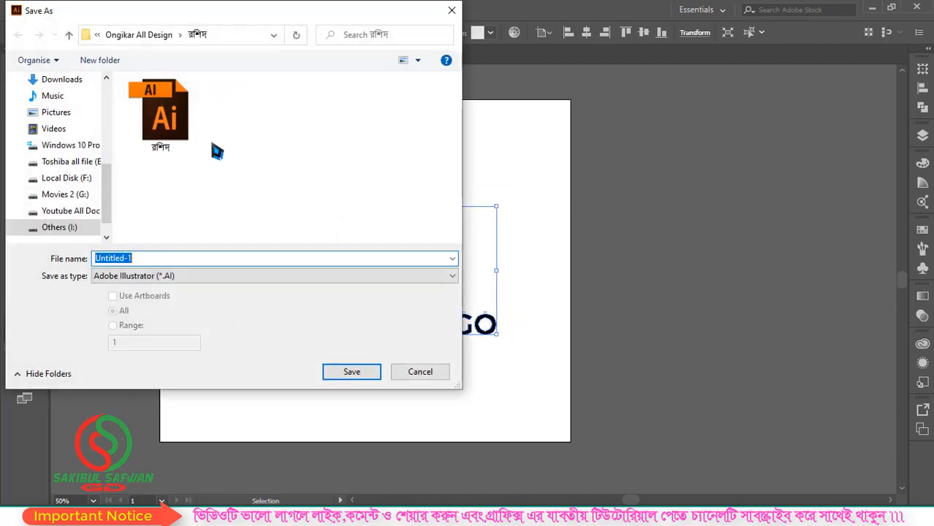
pyautogui.click(60, 114)
pyautogui.scroll(5, 61, 119)
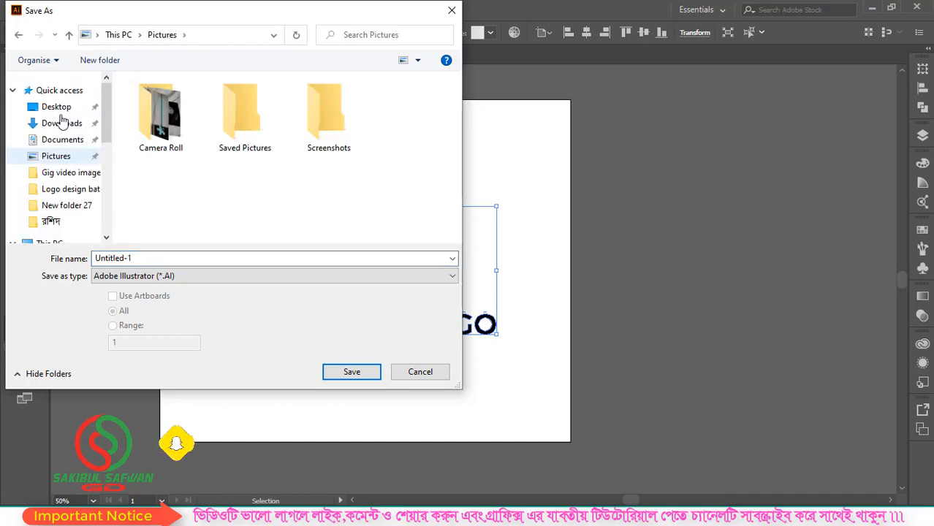
pyautogui.click(65, 108)
pyautogui.click(154, 259)
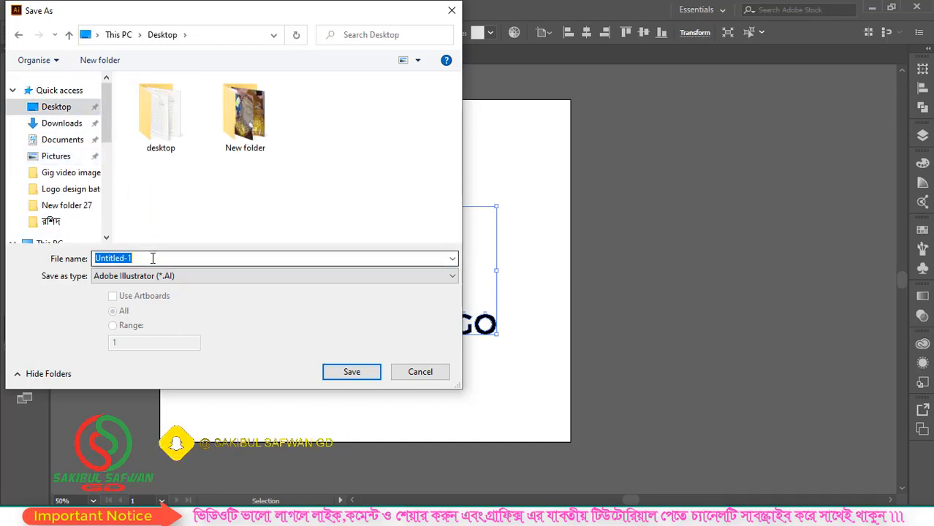
pyautogui.write('Minimalist logo design')
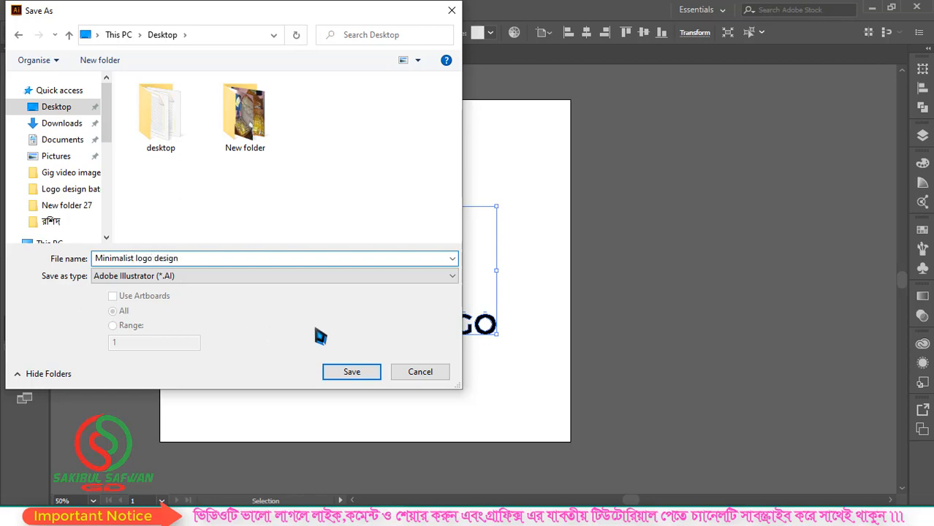
pyautogui.click(369, 373)
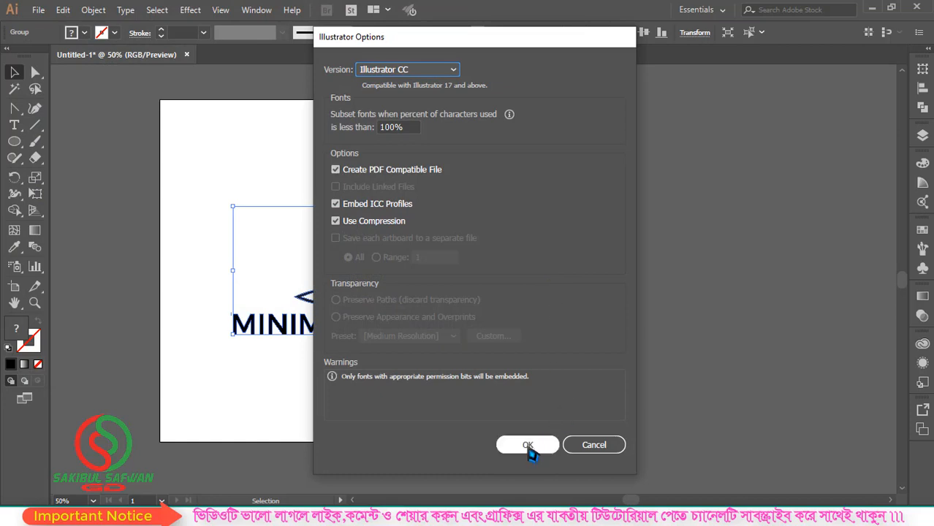
pyautogui.click(528, 441)
# Step: Export the logo to the Desktop as the JPEG "Minimalist logo design" in RGB at maximum quality
pyautogui.click(38, 10)
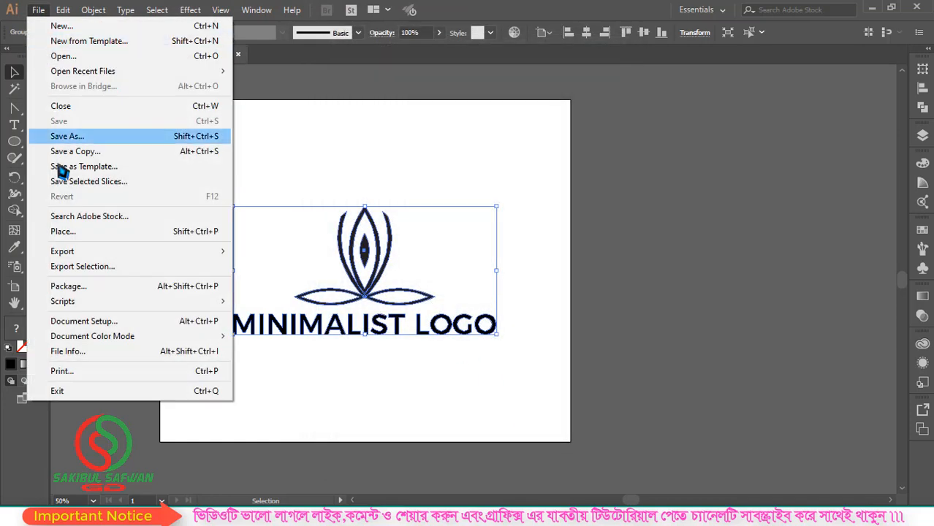
pyautogui.moveTo(88, 256)
pyautogui.click(279, 266)
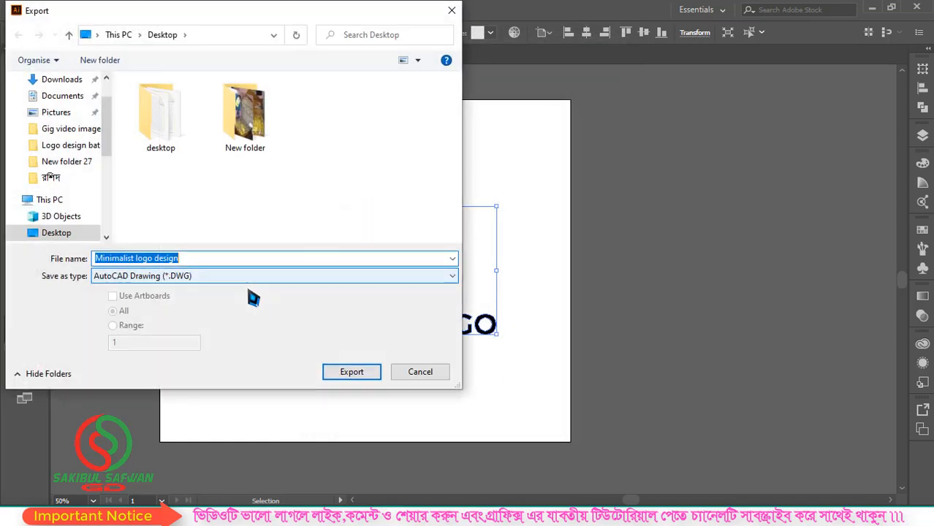
pyautogui.click(204, 277)
pyautogui.click(201, 353)
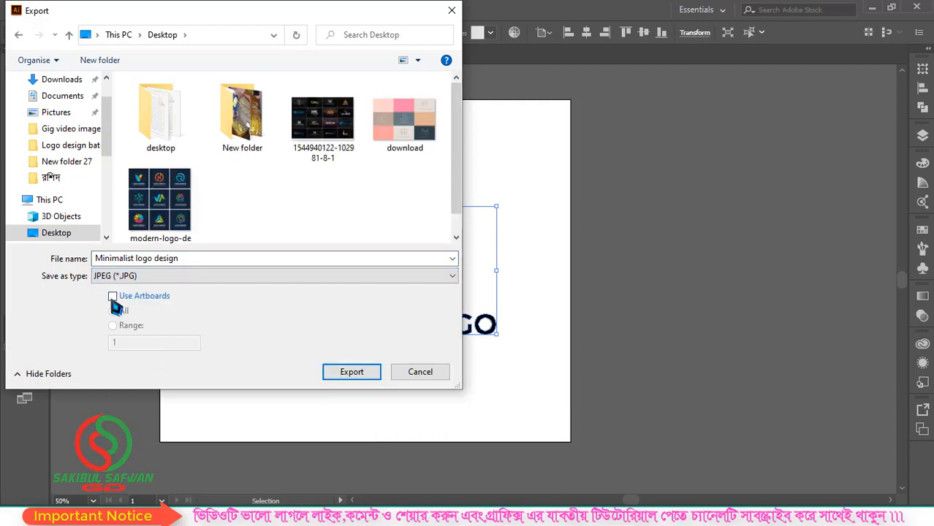
pyautogui.click(352, 373)
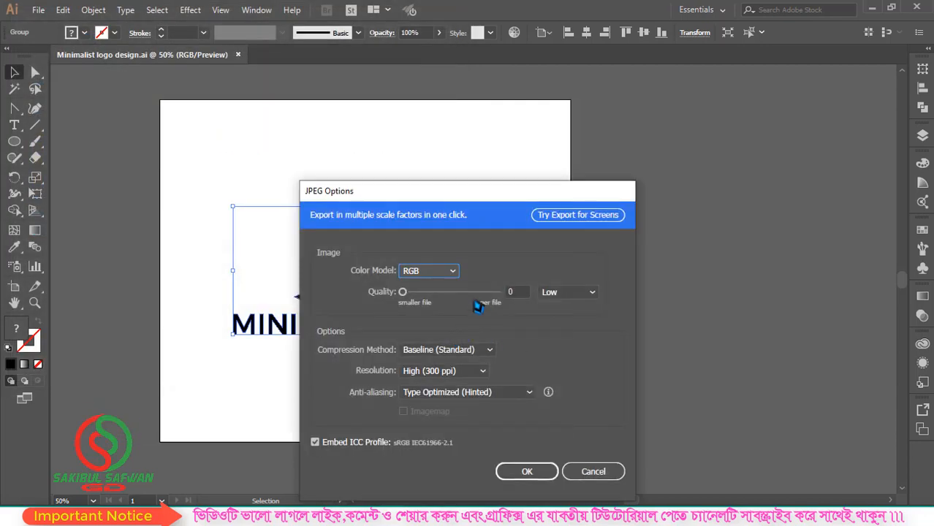
pyautogui.moveTo(399, 293); pyautogui.dragTo(514, 303)
pyautogui.click(526, 473)
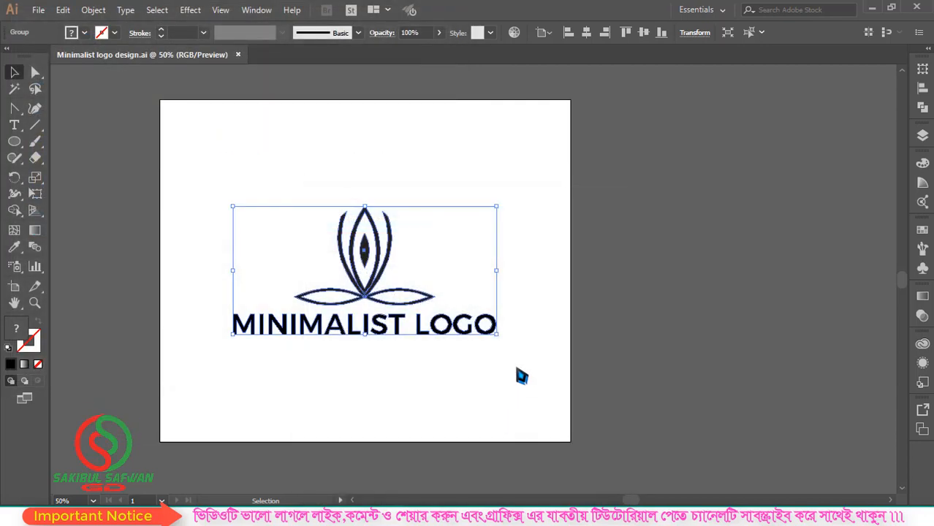